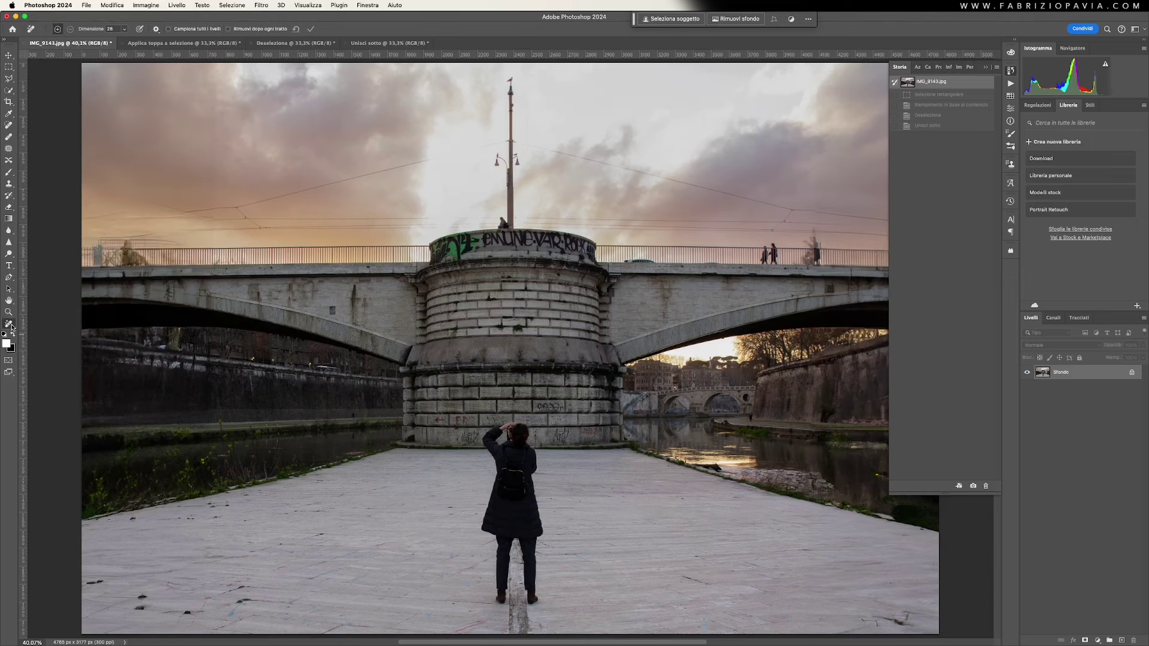
# Mark the standing photographer with a Remove tool stroke and apply the removal.
pyautogui.moveTo(509, 423)
pyautogui.mouseDown()
pyautogui.moveTo(534, 534)
pyautogui.moveTo(522, 455)
pyautogui.mouseUp()
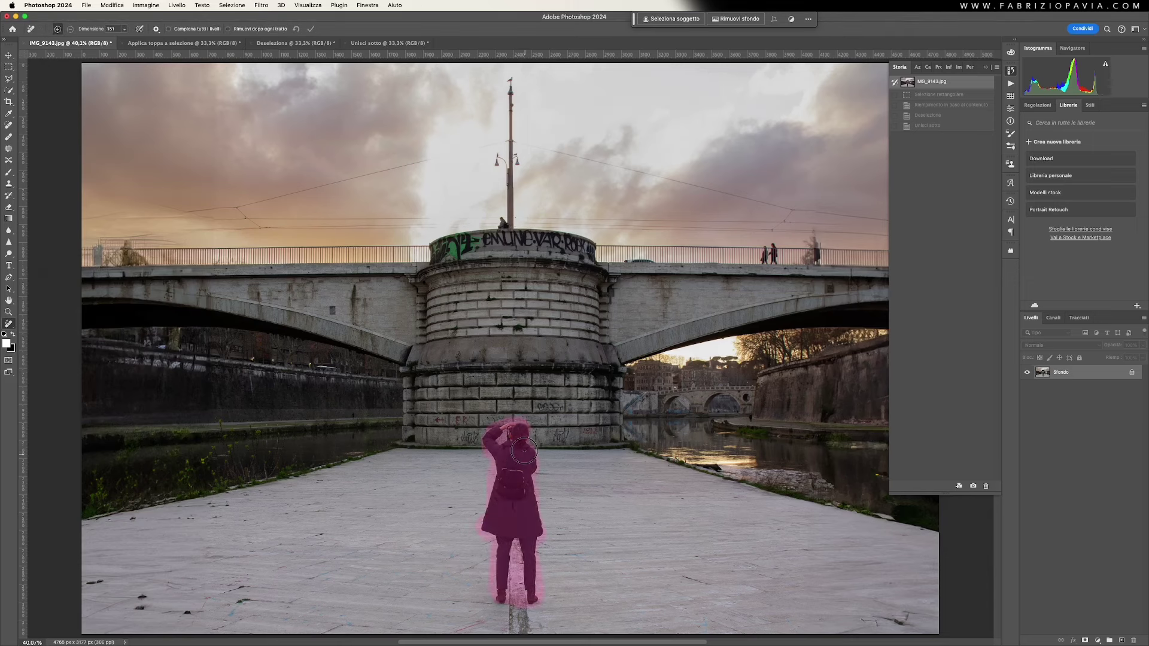
pyautogui.click(311, 29)
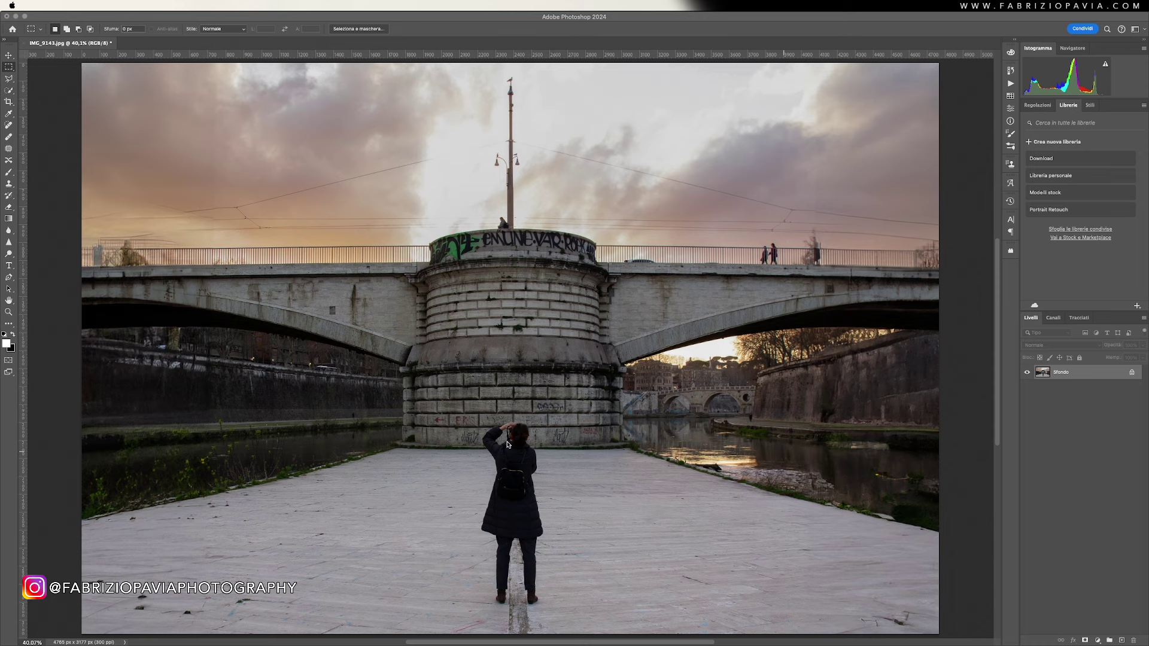
# Switch to the Clone Stamp, size the brush, and sample clean pavement as the source.
pyautogui.press('v')
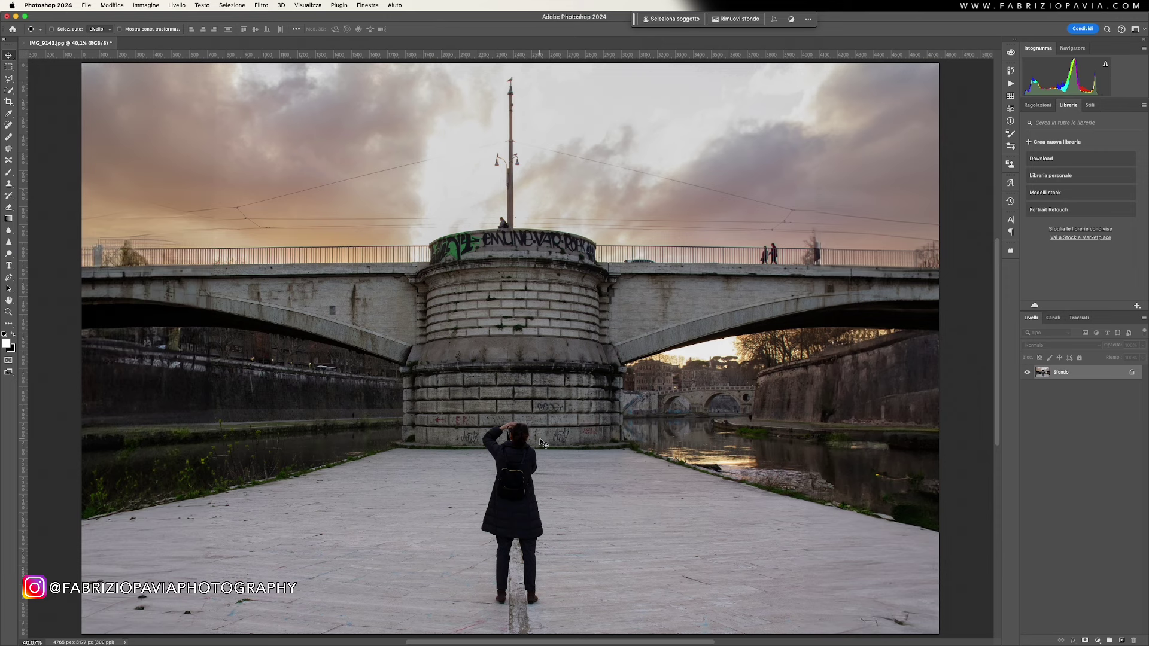
pyautogui.click(9, 185)
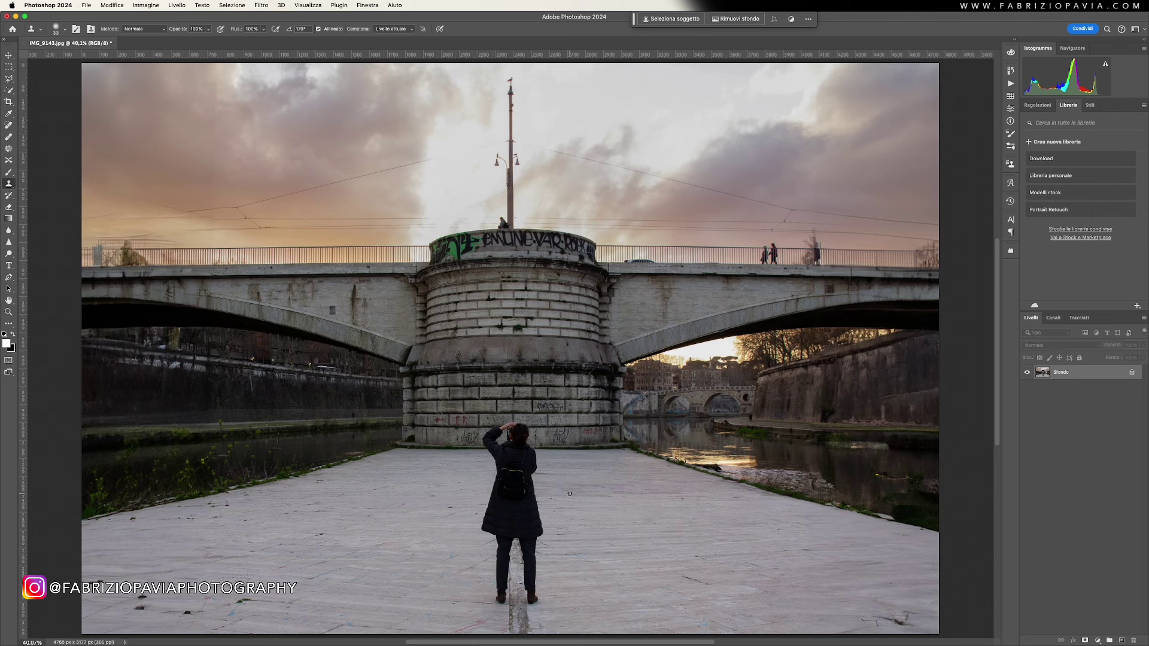
pyautogui.moveTo(568, 503); pyautogui.dragTo(574, 503)
pyautogui.moveTo(593, 596); pyautogui.dragTo(605, 590)
pyautogui.keyDown('alt'); pyautogui.click(611, 596); pyautogui.keyUp('alt')
# Clone pavement over the right shoe, legs and lower body, undoing one bad stroke.
pyautogui.moveTo(528, 596)
pyautogui.mouseDown()
pyautogui.moveTo(533, 484)
pyautogui.moveTo(501, 498)
pyautogui.moveTo(501, 592)
pyautogui.moveTo(527, 472)
pyautogui.moveTo(507, 469)
pyautogui.mouseUp()
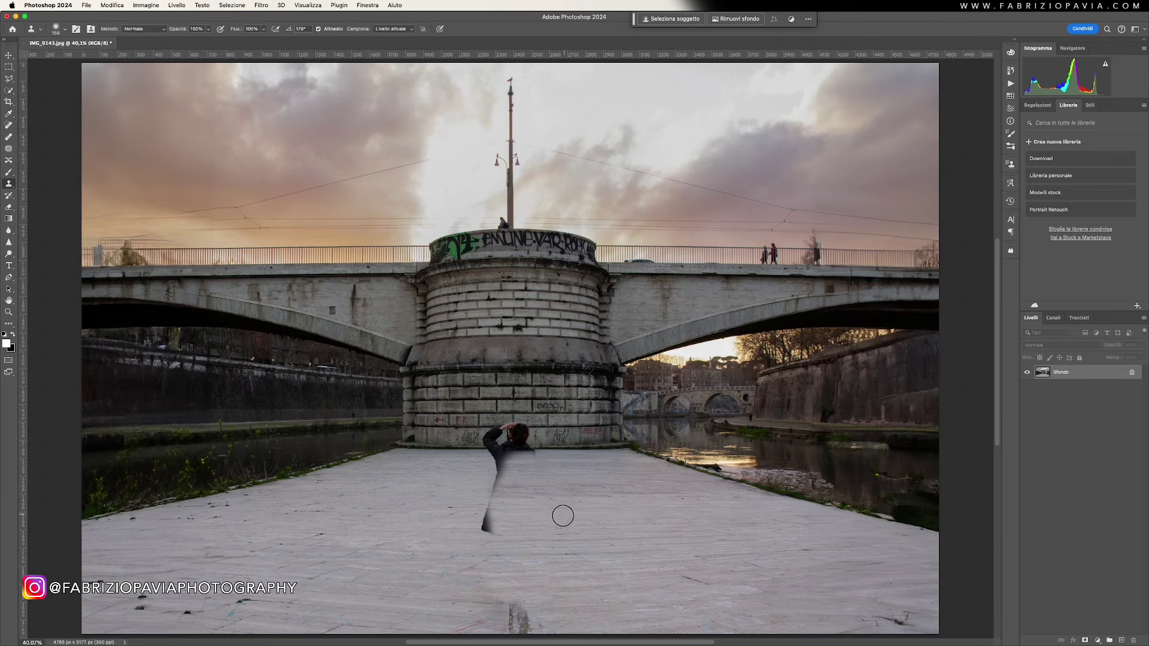
pyautogui.moveTo(513, 616); pyautogui.dragTo(520, 611)
pyautogui.hotkey('ctrl', 'z')
pyautogui.keyDown('alt'); pyautogui.click(432, 522); pyautogui.keyUp('alt')
pyautogui.moveTo(495, 526); pyautogui.dragTo(533, 469)
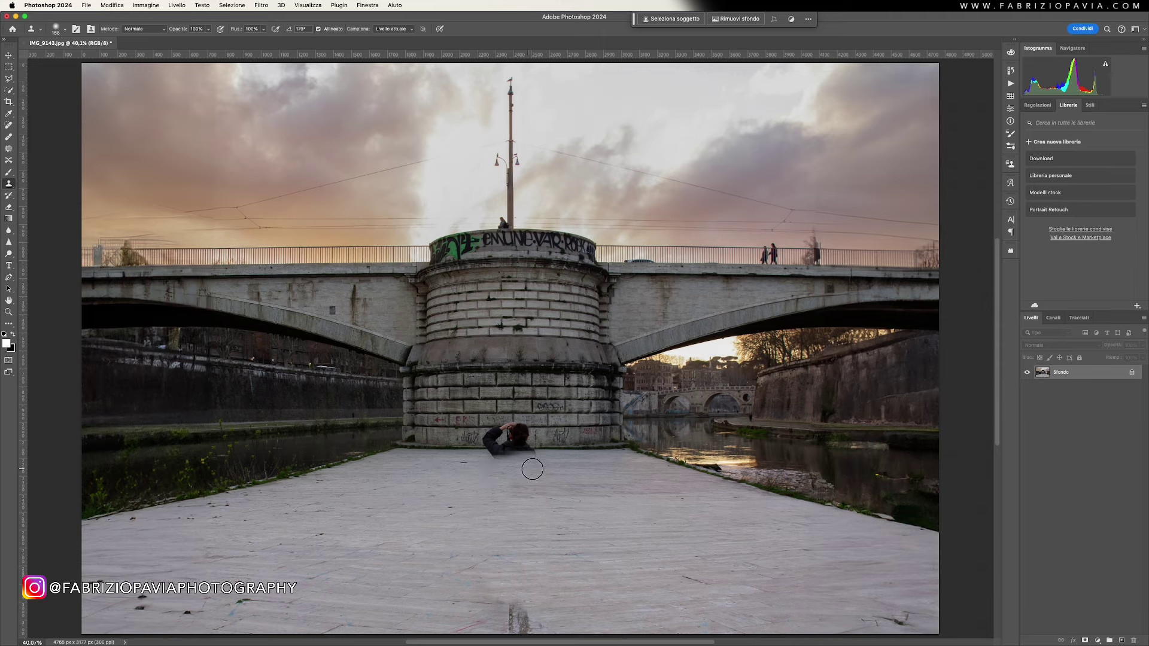
pyautogui.scroll(3, 511, 442)
pyautogui.scroll(3, 513, 441)
# Zoom in and clone stone wall over the photographer's shoulders and back.
pyautogui.scroll(3, 526, 446)
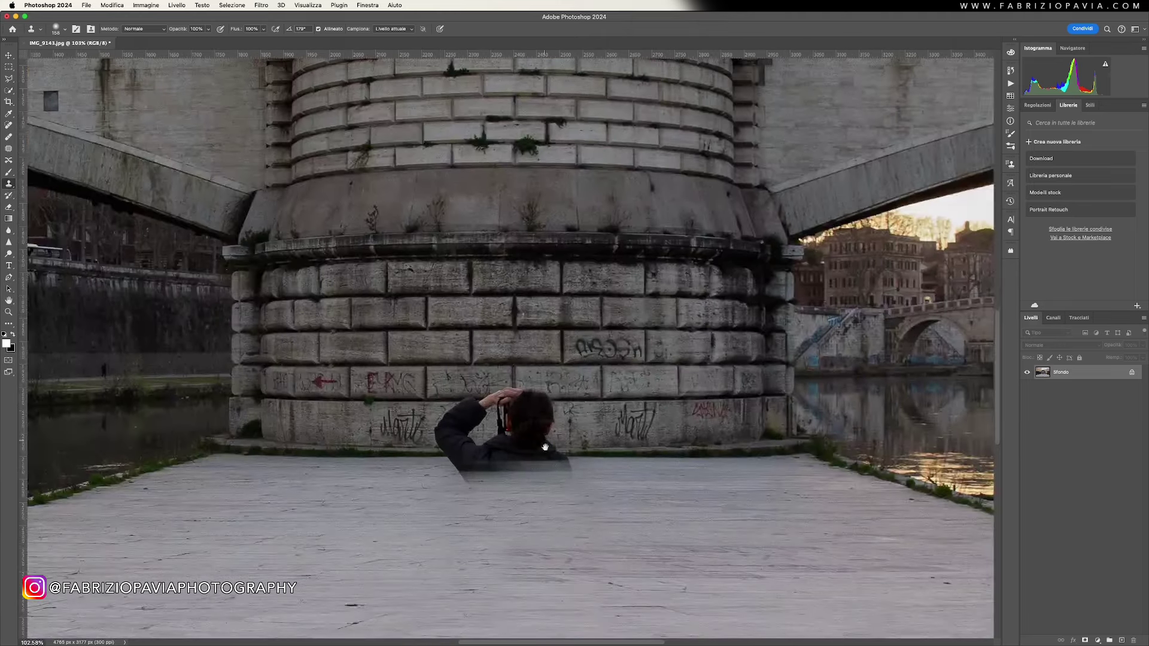
pyautogui.moveTo(545, 448)
pyautogui.mouseDown()
pyautogui.moveTo(561, 514)
pyautogui.moveTo(554, 504)
pyautogui.mouseUp()
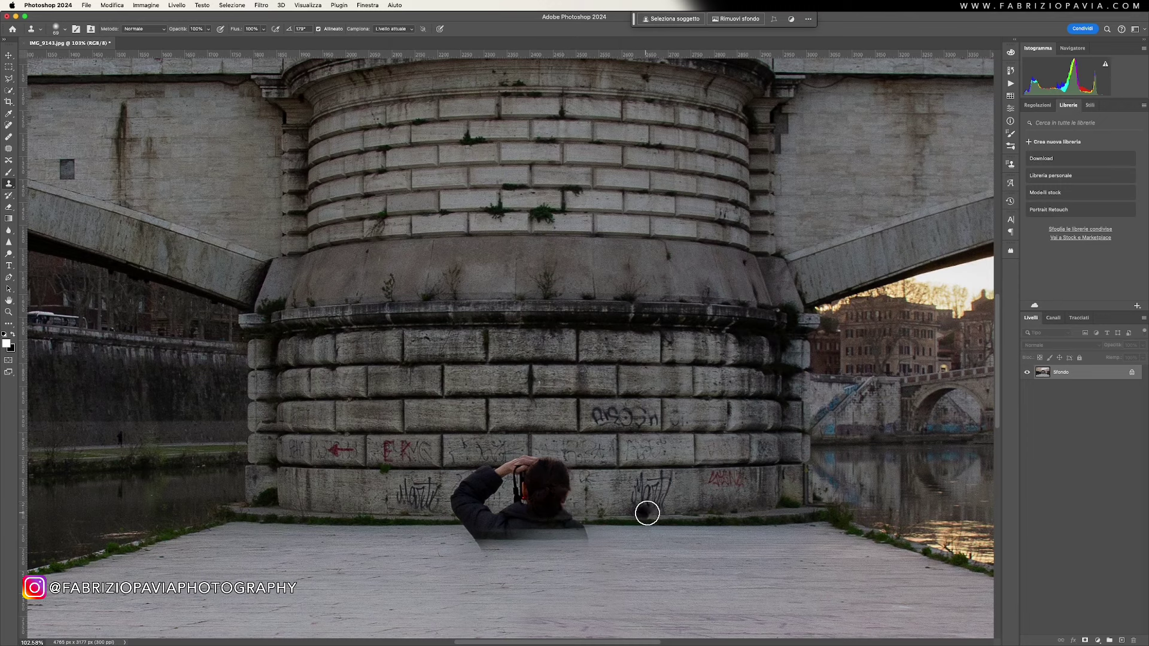
pyautogui.keyDown('alt'); pyautogui.click(646, 516); pyautogui.keyUp('alt')
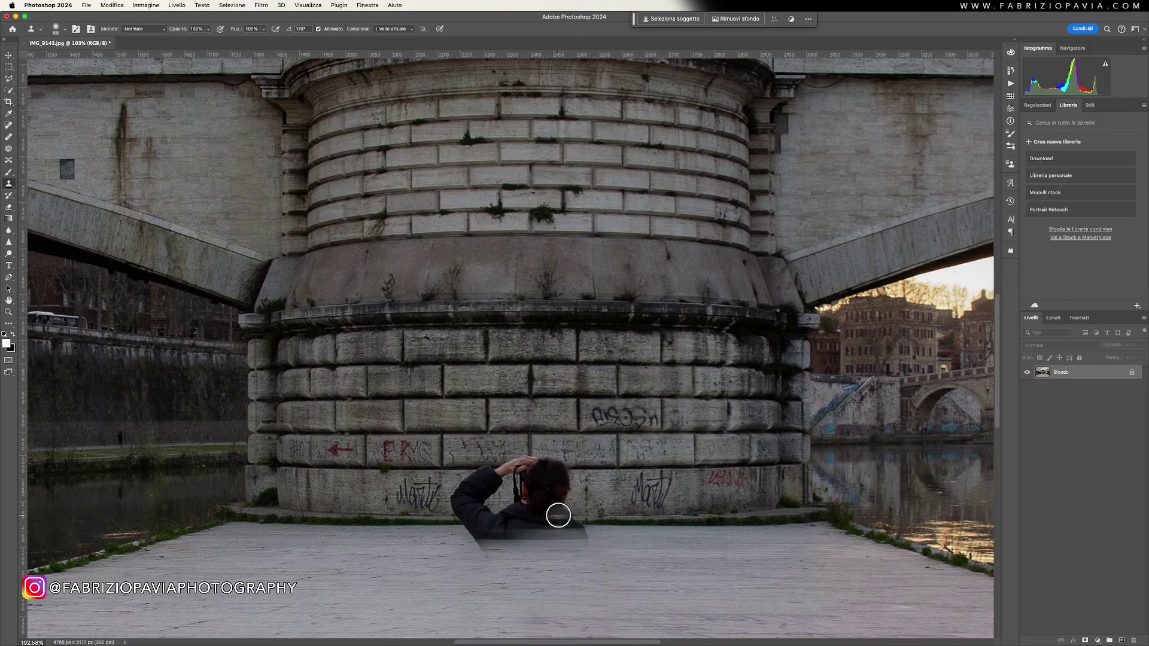
pyautogui.moveTo(566, 517); pyautogui.dragTo(567, 516)
pyautogui.moveTo(567, 517); pyautogui.dragTo(565, 488)
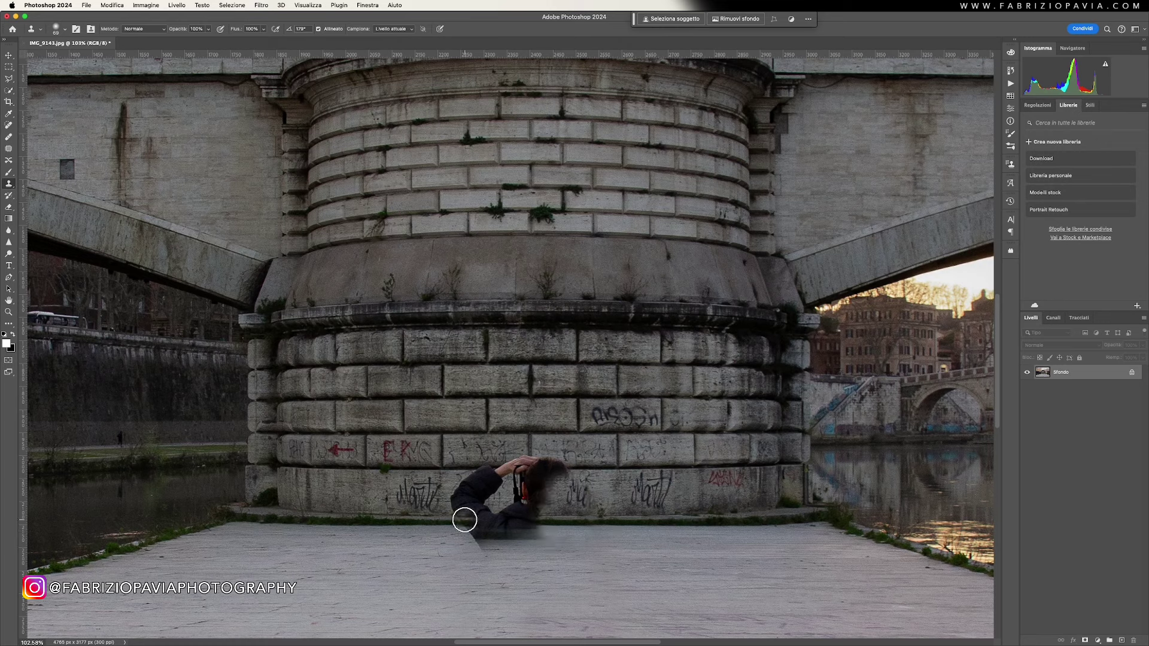
pyautogui.moveTo(464, 520)
pyautogui.mouseDown()
pyautogui.moveTo(474, 487)
pyautogui.moveTo(468, 516)
pyautogui.moveTo(490, 521)
pyautogui.moveTo(473, 521)
pyautogui.moveTo(472, 539)
pyautogui.moveTo(520, 550)
pyautogui.moveTo(526, 521)
pyautogui.moveTo(510, 534)
pyautogui.moveTo(537, 538)
pyautogui.moveTo(526, 490)
pyautogui.moveTo(567, 504)
pyautogui.moveTo(577, 488)
pyautogui.moveTo(562, 482)
pyautogui.mouseUp()
# Rebuild the graffiti tag and clone stone over the dark smudge and raised hand.
pyautogui.keyDown('alt'); pyautogui.click(418, 490); pyautogui.keyUp('alt')
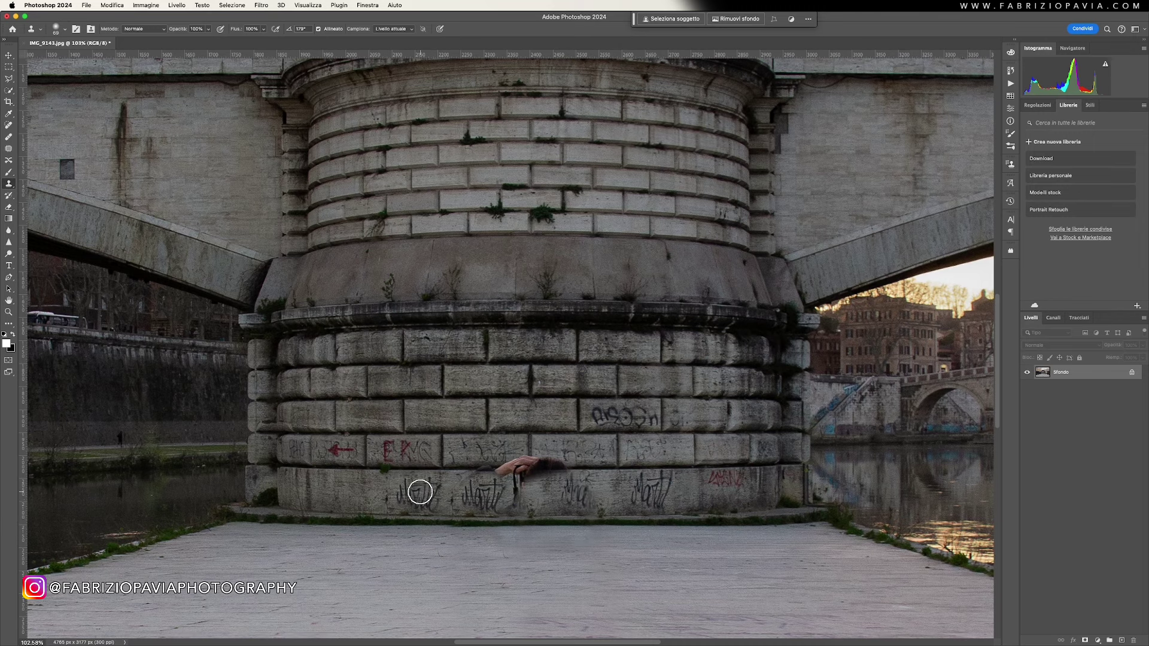
pyautogui.moveTo(467, 496); pyautogui.dragTo(490, 495)
pyautogui.moveTo(594, 472); pyautogui.dragTo(599, 468)
pyautogui.moveTo(562, 468); pyautogui.dragTo(544, 465)
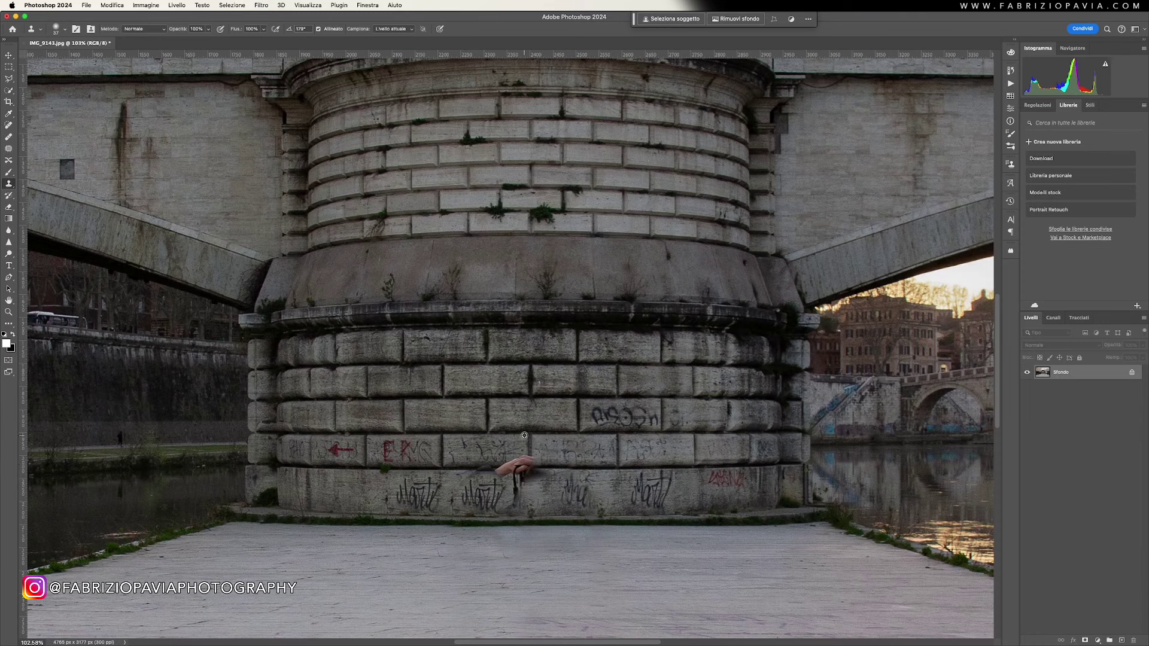
pyautogui.keyDown('alt'); pyautogui.click(525, 432); pyautogui.keyUp('alt')
pyautogui.moveTo(527, 385); pyautogui.dragTo(535, 385)
pyautogui.moveTo(531, 468); pyautogui.dragTo(497, 472)
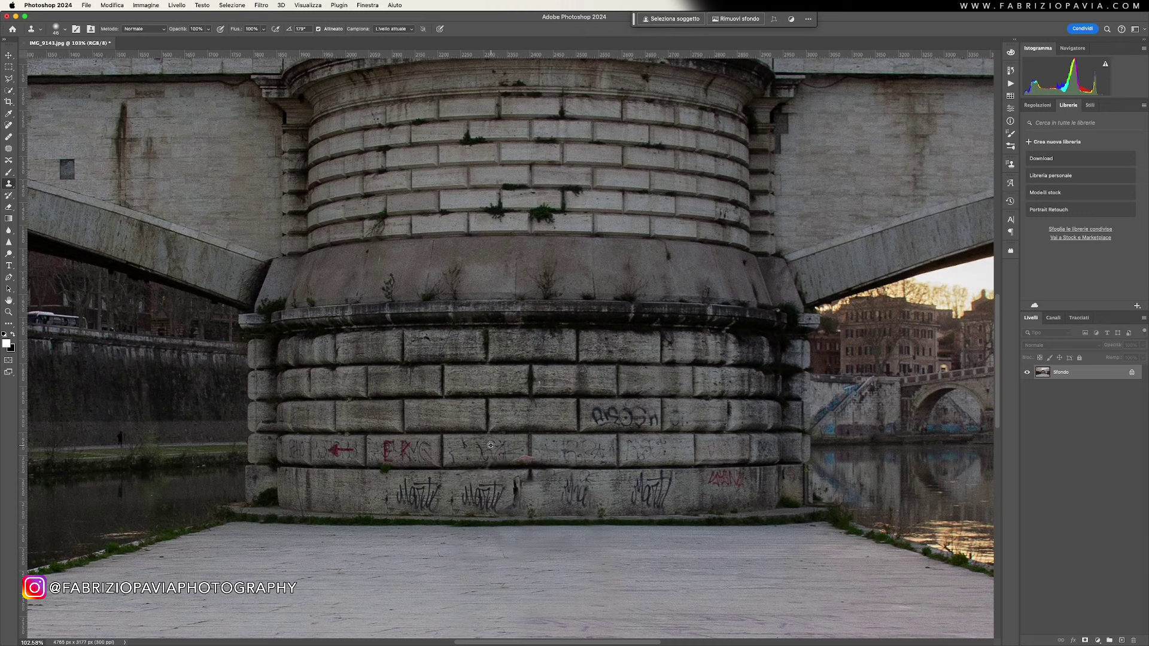
# Blend the repaired graffiti area with freshly sampled stone using a smaller brush.
pyautogui.keyDown('alt'); pyautogui.click(492, 446); pyautogui.keyUp('alt')
pyautogui.click(514, 455)
pyautogui.moveTo(518, 454); pyautogui.dragTo(530, 444)
pyautogui.moveTo(529, 460)
pyautogui.mouseDown()
pyautogui.moveTo(553, 473)
pyautogui.moveTo(533, 476)
pyautogui.mouseUp()
pyautogui.keyDown('alt'); pyautogui.click(553, 475); pyautogui.keyUp('alt')
pyautogui.scroll(-2, 545, 475)
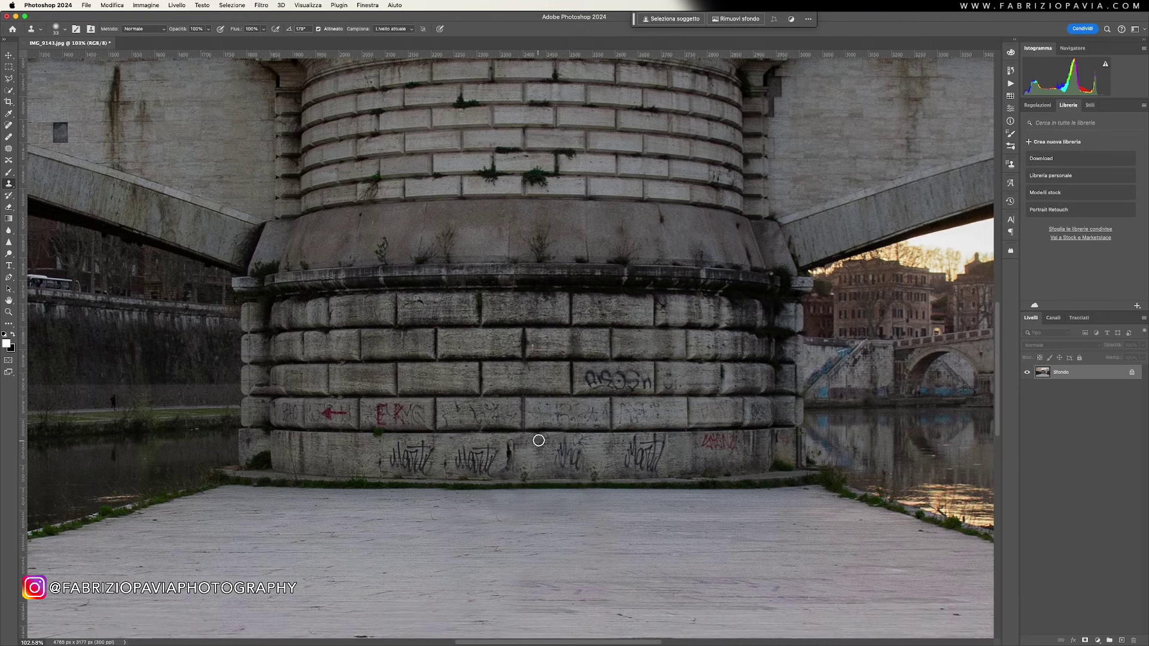
pyautogui.moveTo(560, 460); pyautogui.dragTo(575, 463)
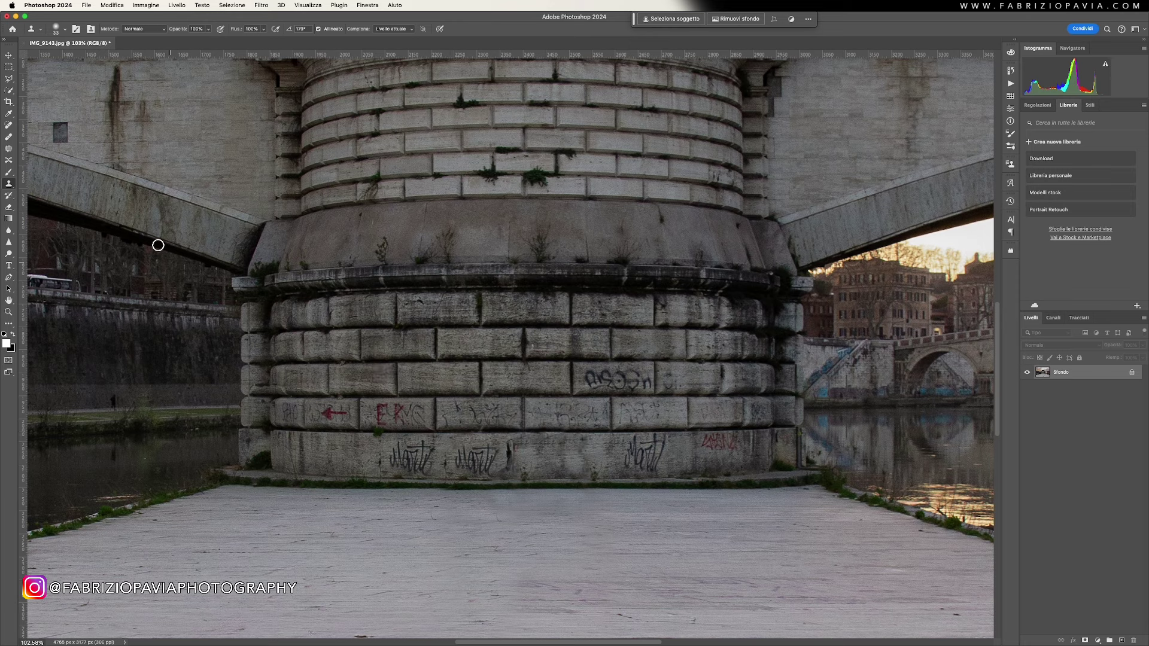
pyautogui.click(9, 148)
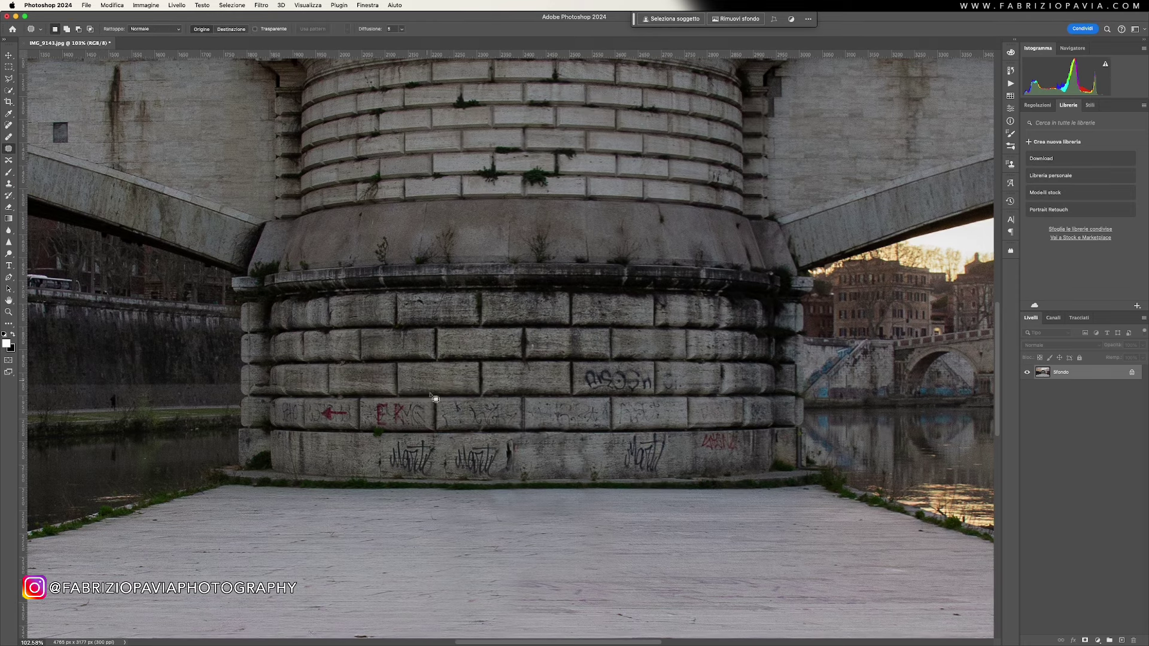
# Patch the blotchy cloned graffiti on the pier base with clean texture.
pyautogui.moveTo(459, 450)
pyautogui.mouseDown()
pyautogui.moveTo(529, 459)
pyautogui.moveTo(518, 442)
pyautogui.moveTo(336, 444)
pyautogui.mouseUp()
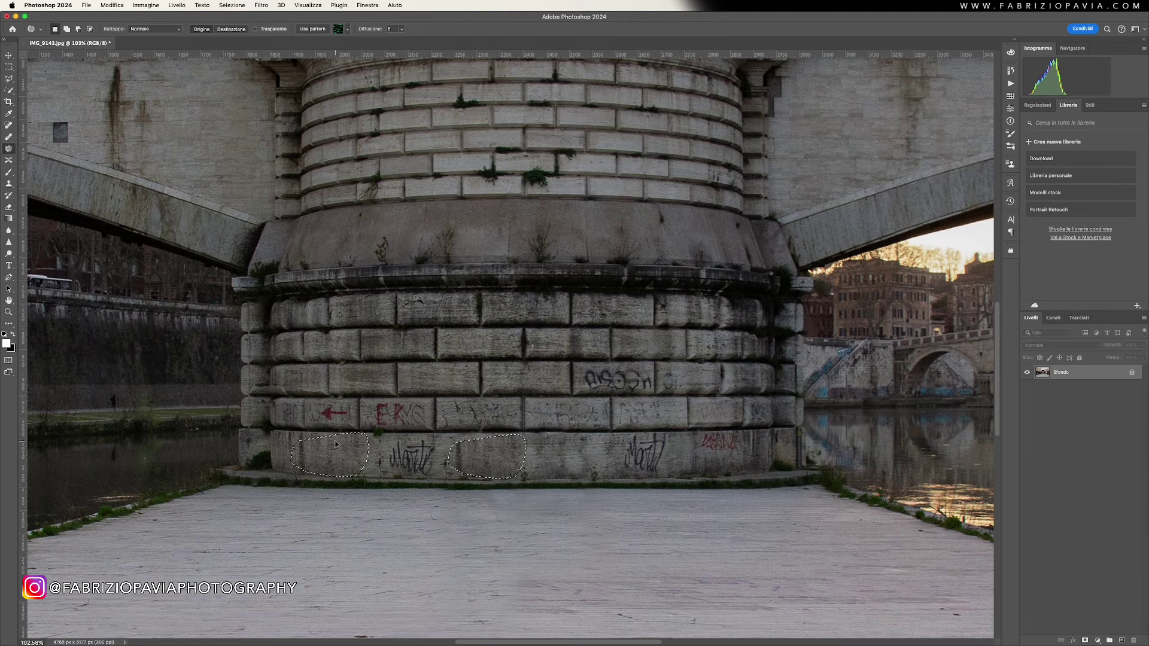
pyautogui.hotkey('ctrl', 'd')
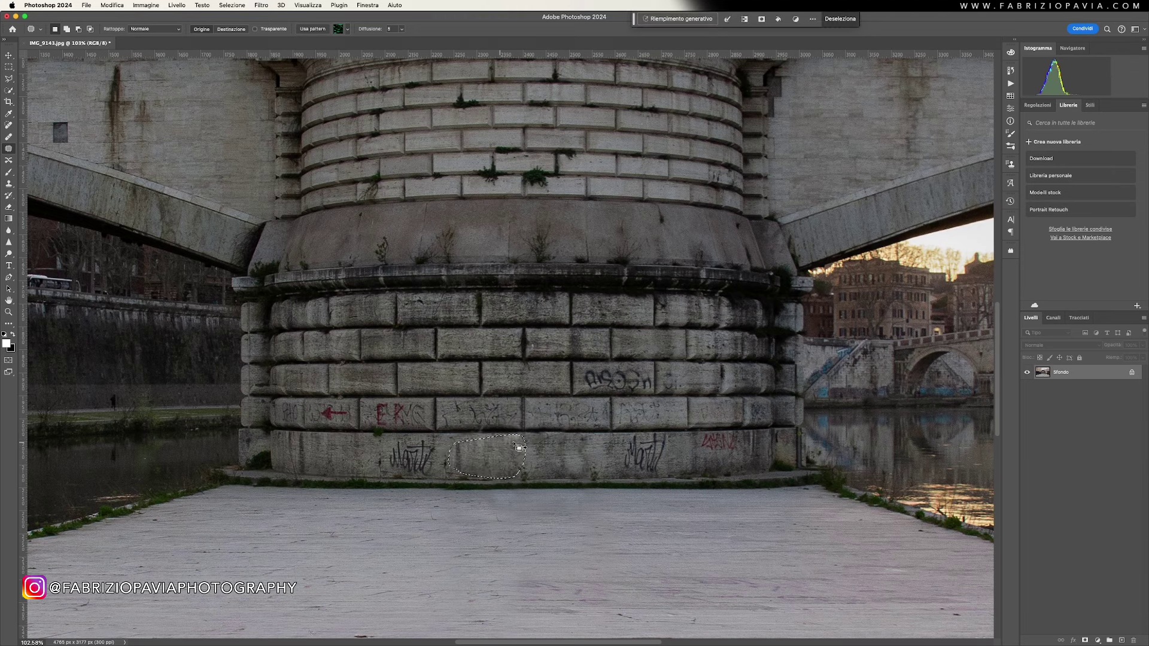
pyautogui.moveTo(454, 444)
pyautogui.mouseDown()
pyautogui.moveTo(442, 457)
pyautogui.moveTo(472, 458)
pyautogui.moveTo(454, 444)
pyautogui.moveTo(508, 456)
pyautogui.mouseUp()
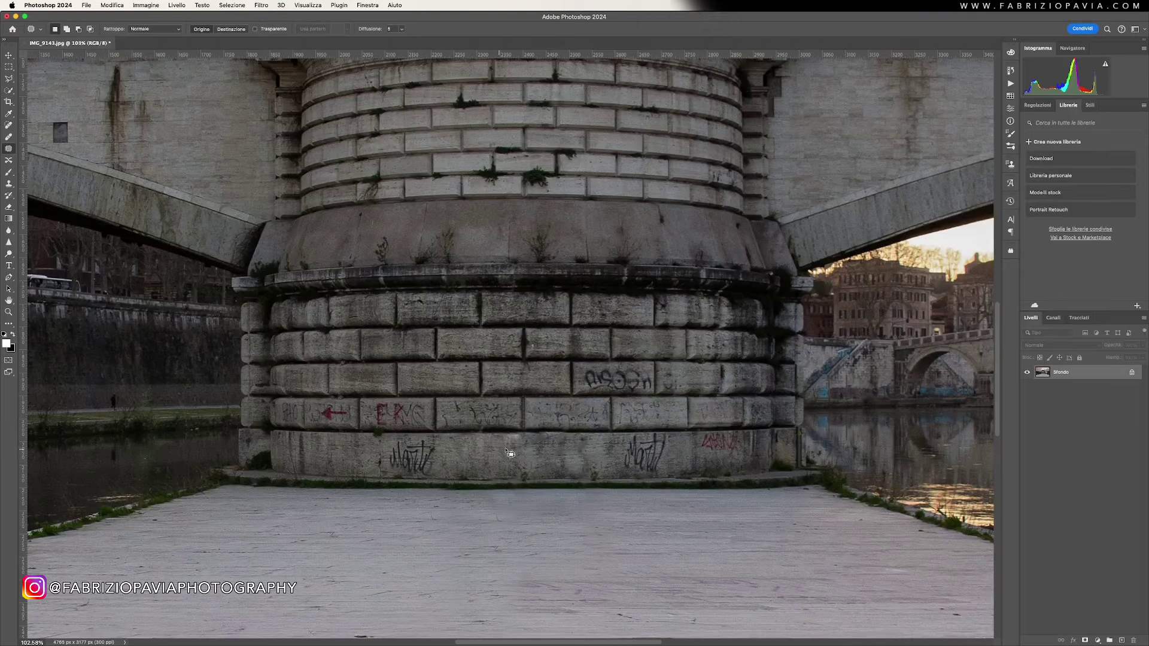
pyautogui.hotkey('ctrl', 'd')
# Patch the dark marks on the foreground pavement with nearby floor texture.
pyautogui.hotkey('ctrl', '0')
pyautogui.scroll(-5, 572, 439)
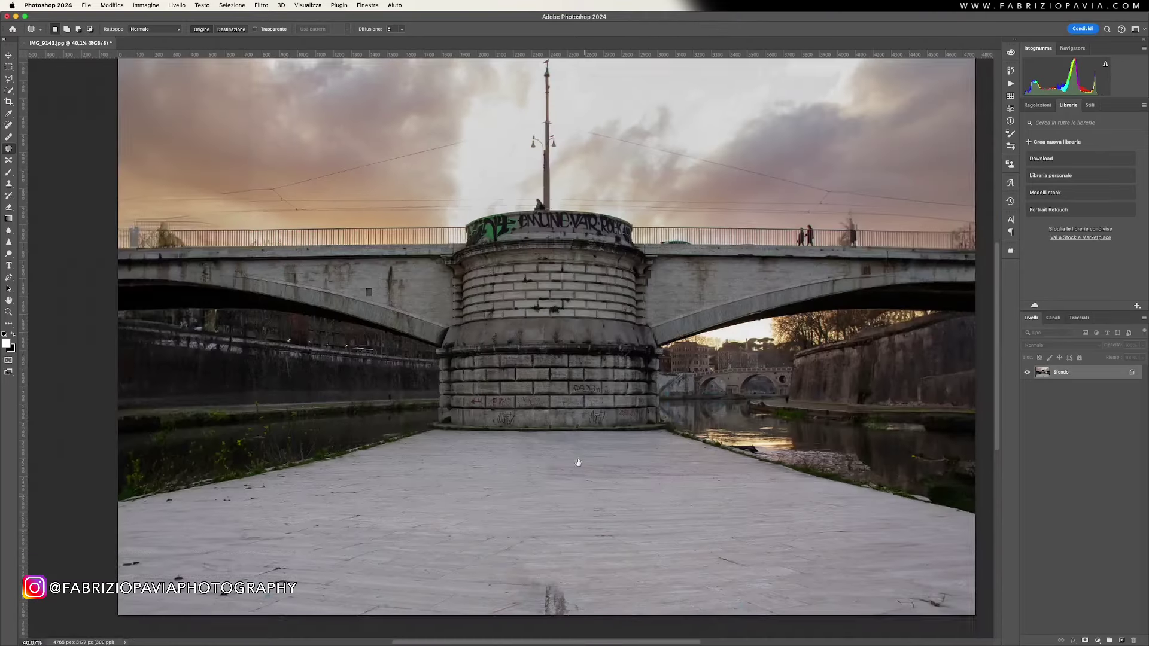
pyautogui.scroll(3, 558, 455)
pyautogui.scroll(2, 560, 506)
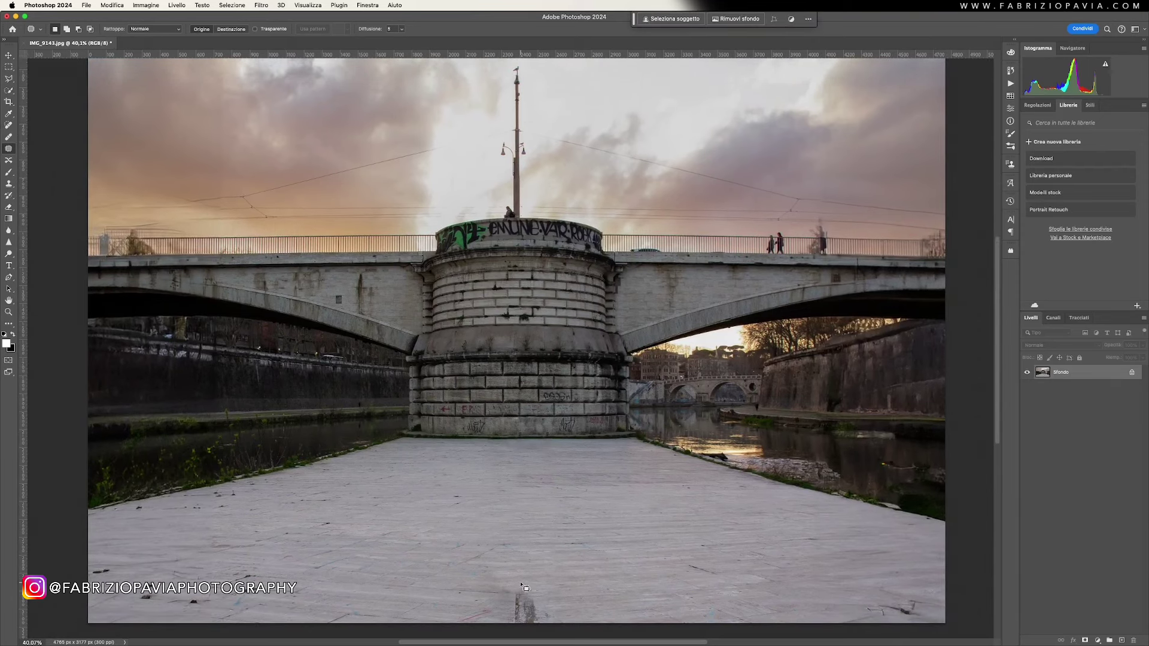
pyautogui.moveTo(525, 588); pyautogui.dragTo(622, 603)
pyautogui.hotkey('ctrl', 'd')
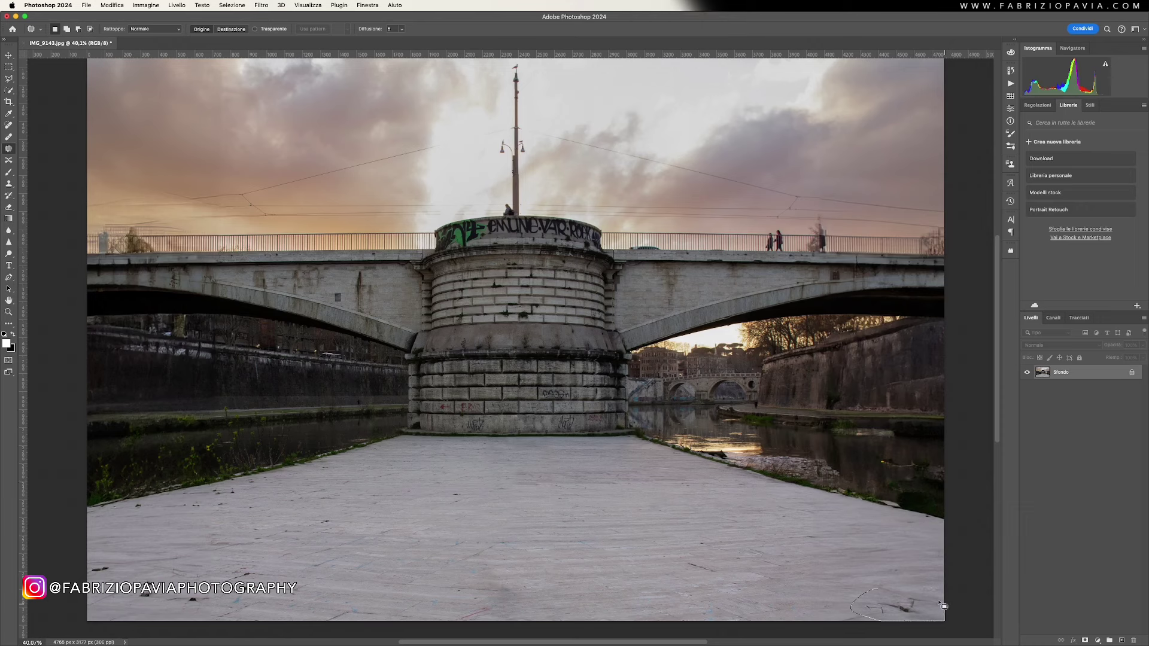
pyautogui.moveTo(888, 596); pyautogui.dragTo(856, 597)
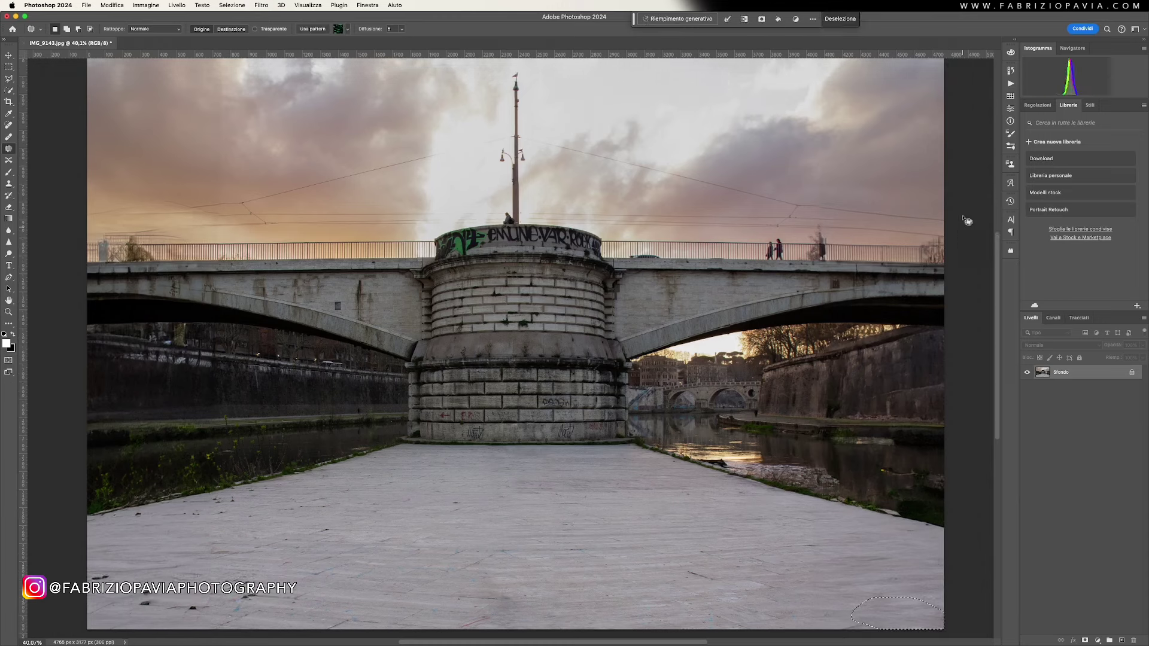
pyautogui.click(1010, 69)
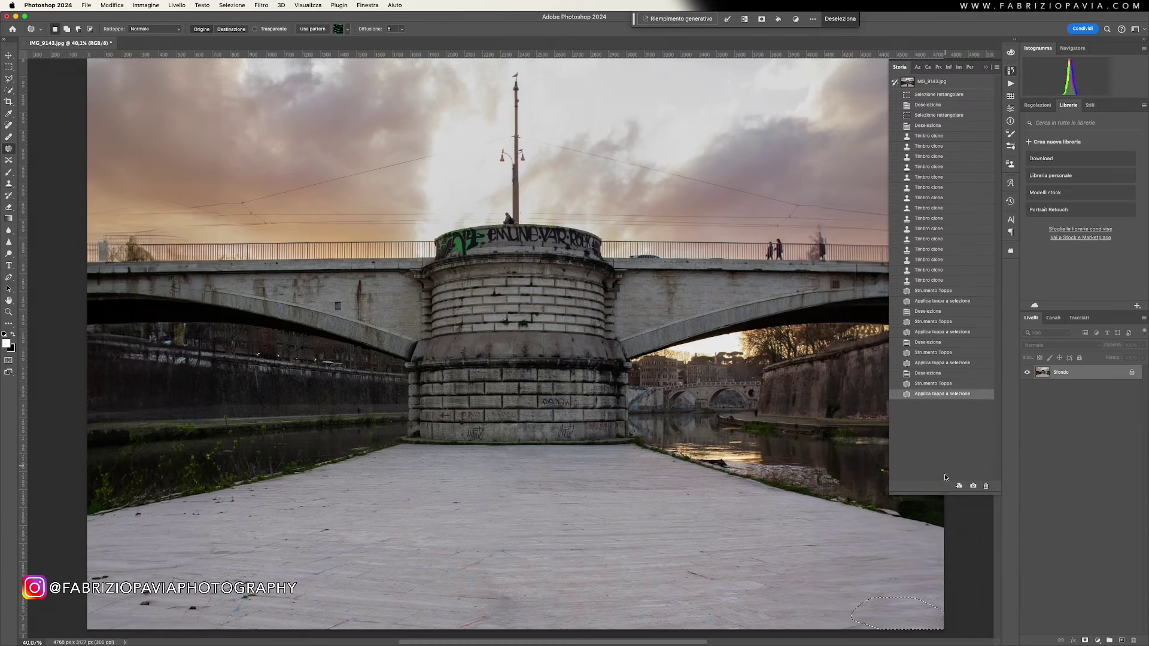
# Save the retouched state as a new document and revert IMG_9143.jpg to its opening snapshot.
pyautogui.click(959, 486)
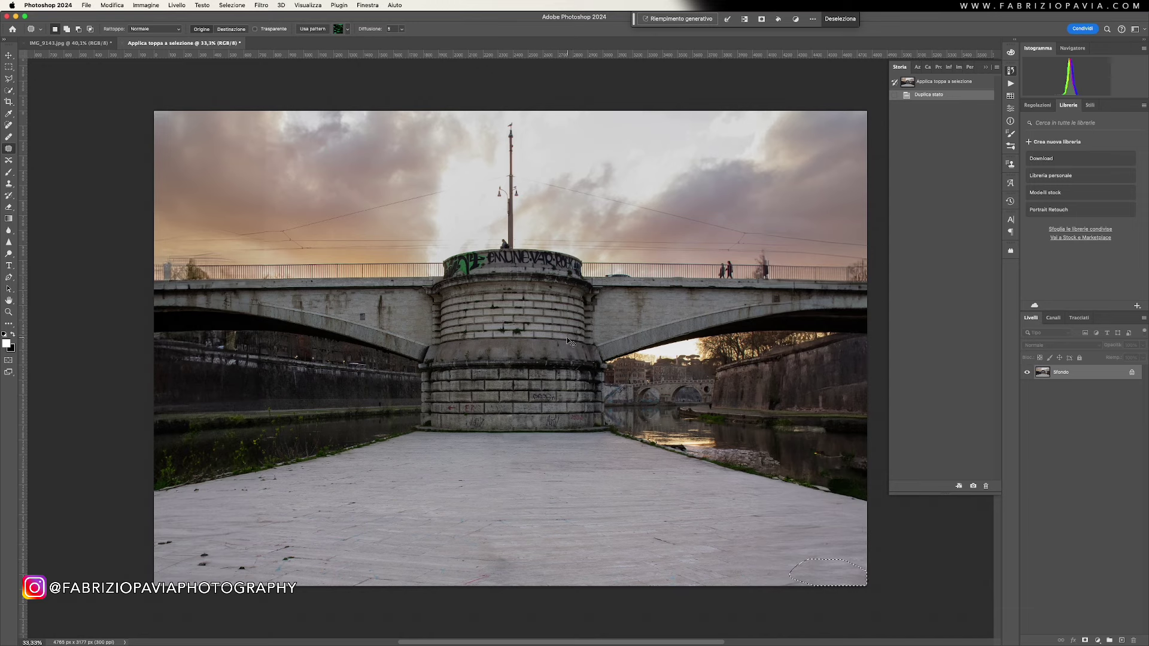
pyautogui.hotkey('ctrl', 'd')
pyautogui.hotkey('ctrl', 'Tab')
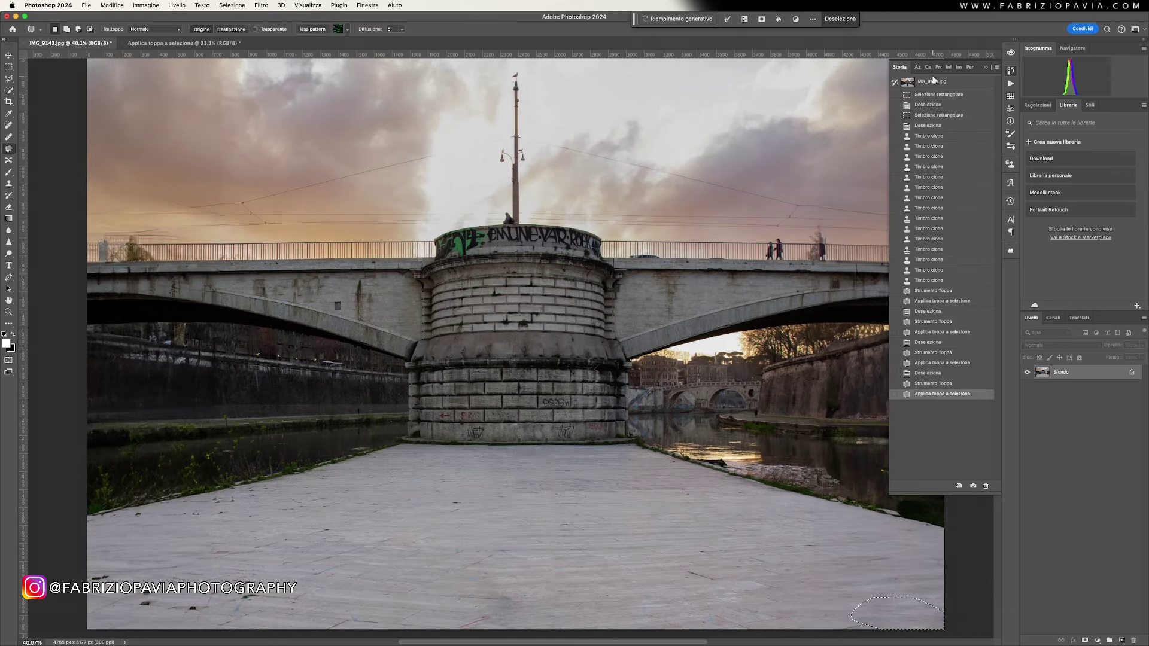
pyautogui.click(931, 81)
pyautogui.click(1011, 71)
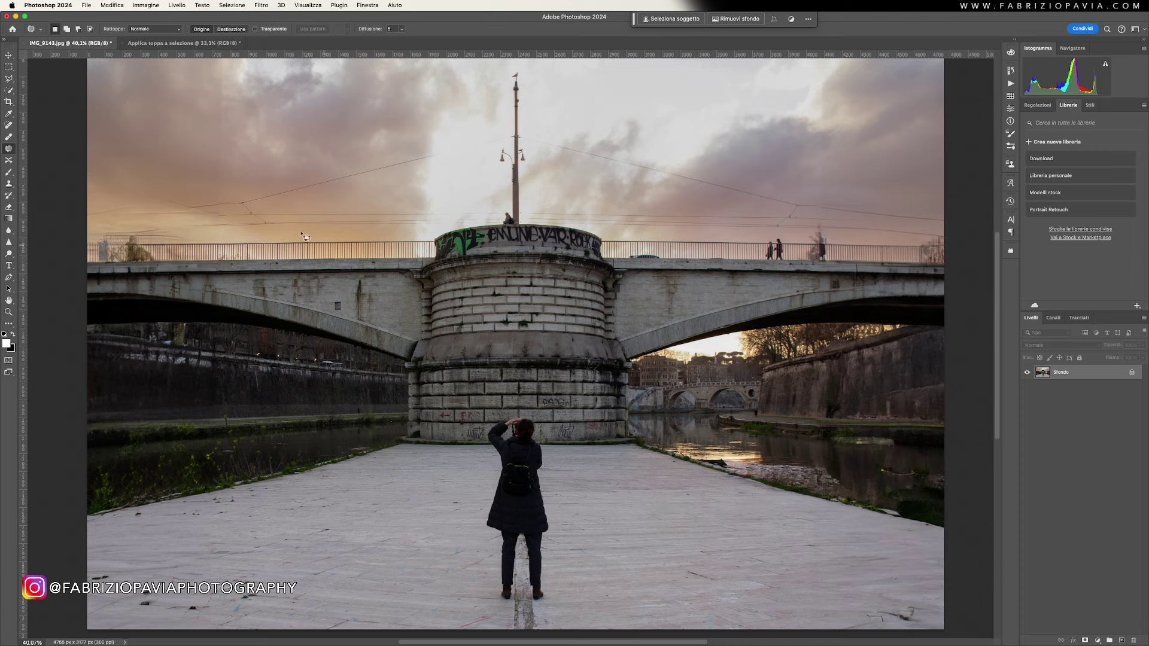
# Erase the standing woman with a content-aware Modifica > Riempi over a rectangle around her.
pyautogui.click(9, 68)
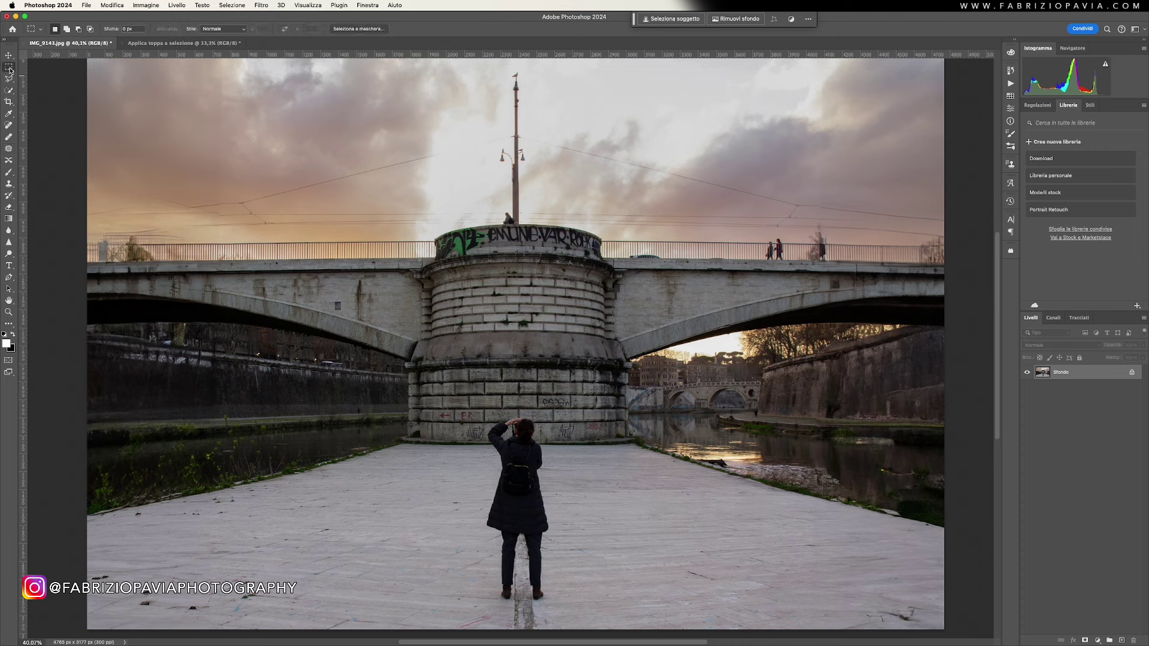
pyautogui.moveTo(478, 410); pyautogui.dragTo(555, 569)
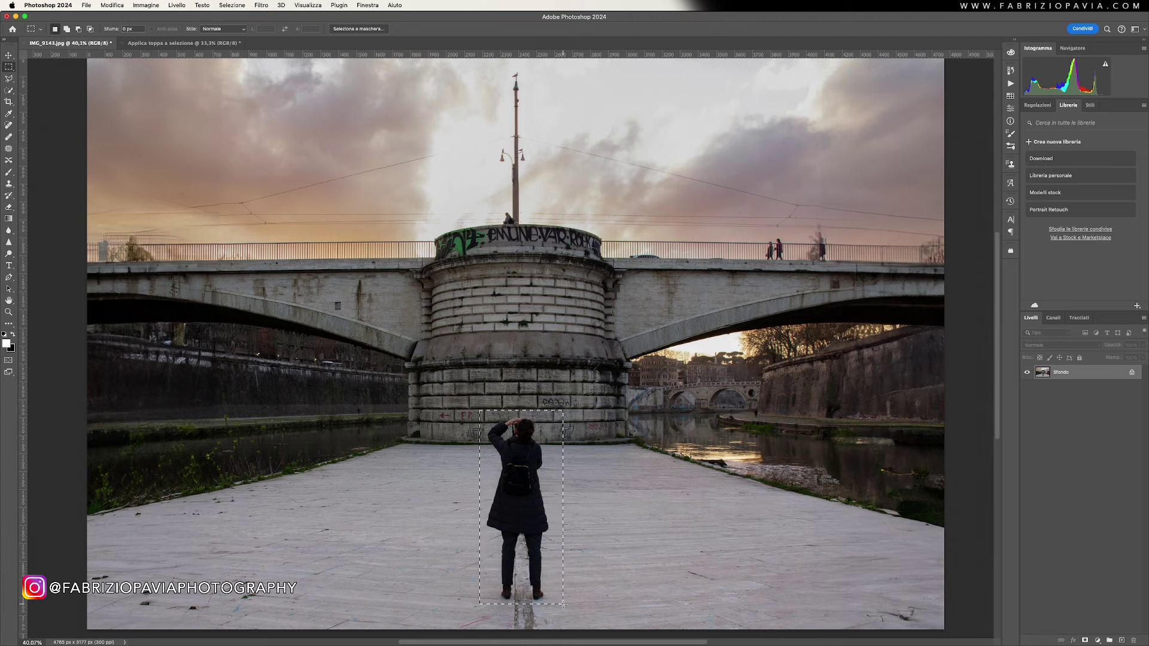
pyautogui.moveTo(555, 569); pyautogui.dragTo(561, 606)
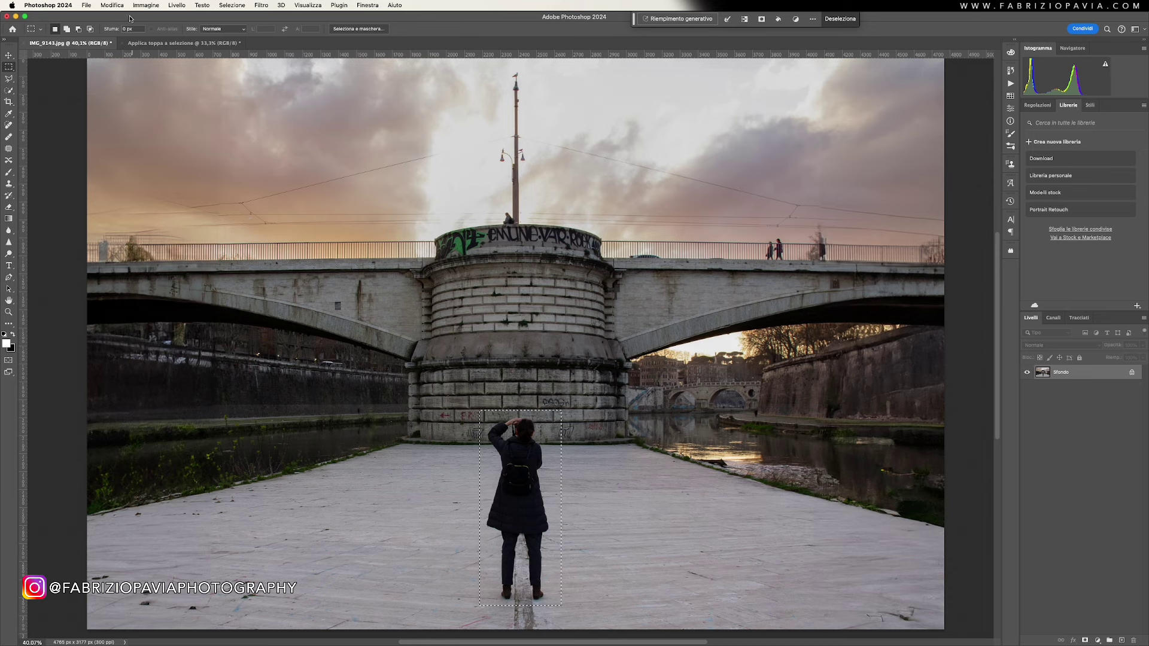
pyautogui.click(112, 5)
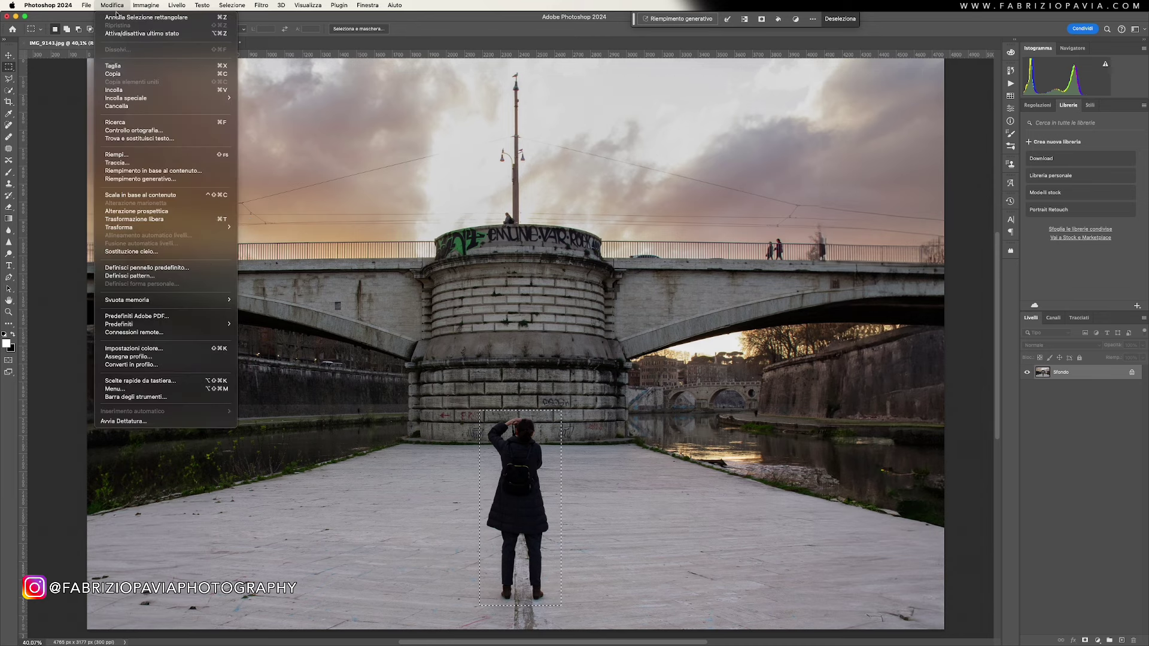
pyautogui.click(144, 155)
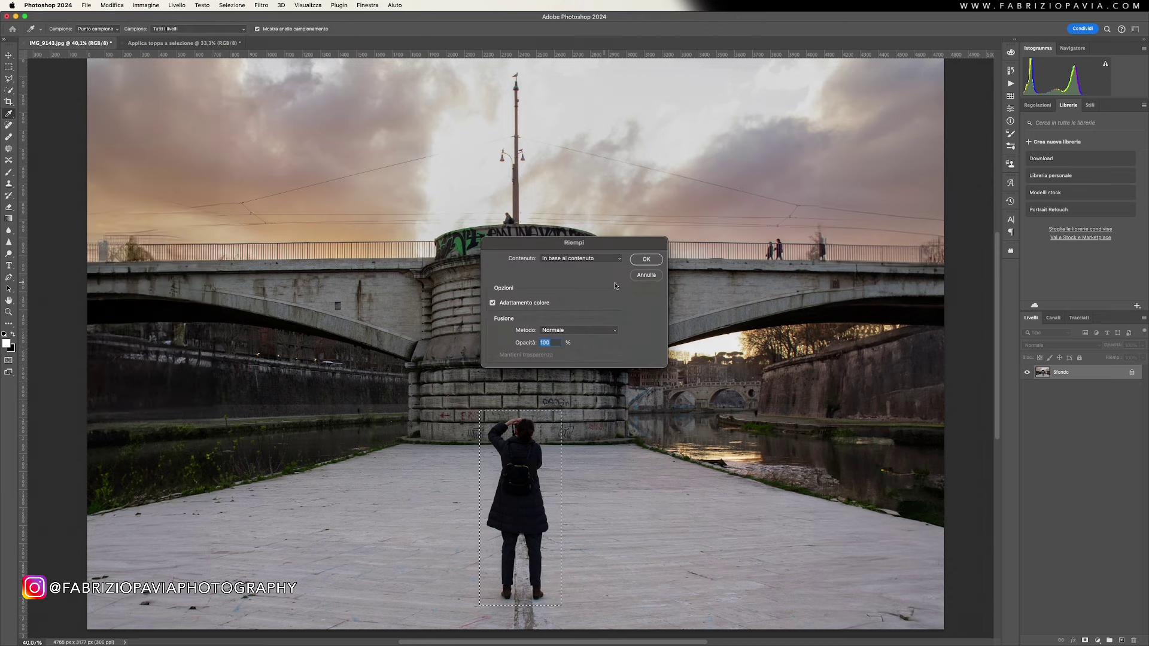
pyautogui.click(648, 260)
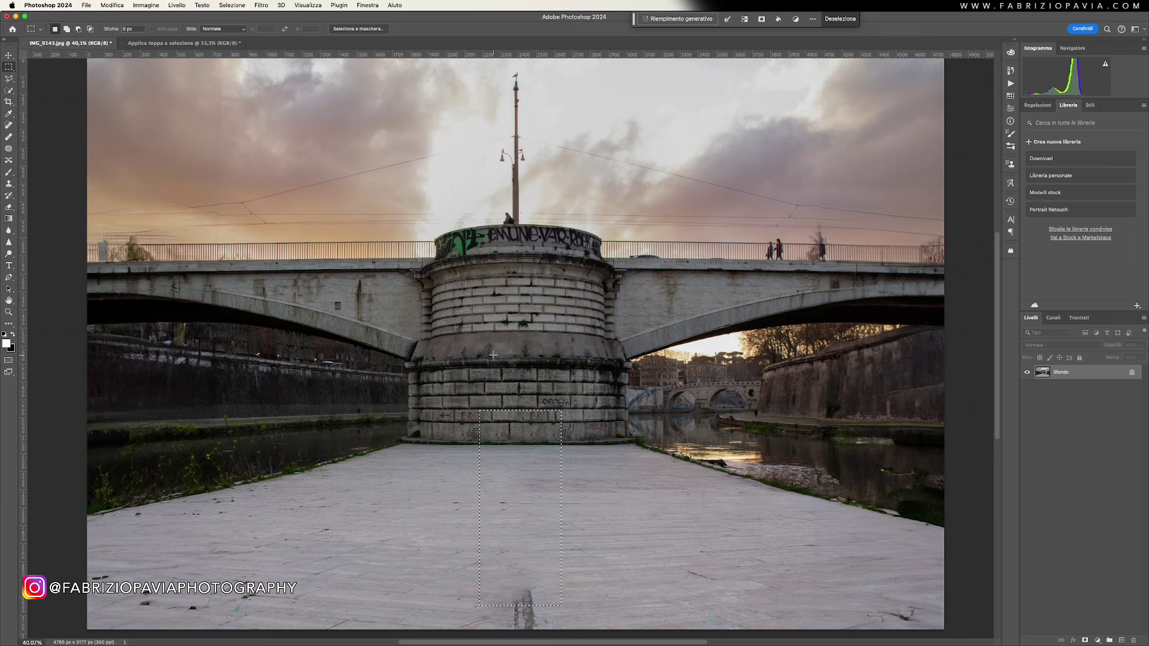
pyautogui.click(547, 476)
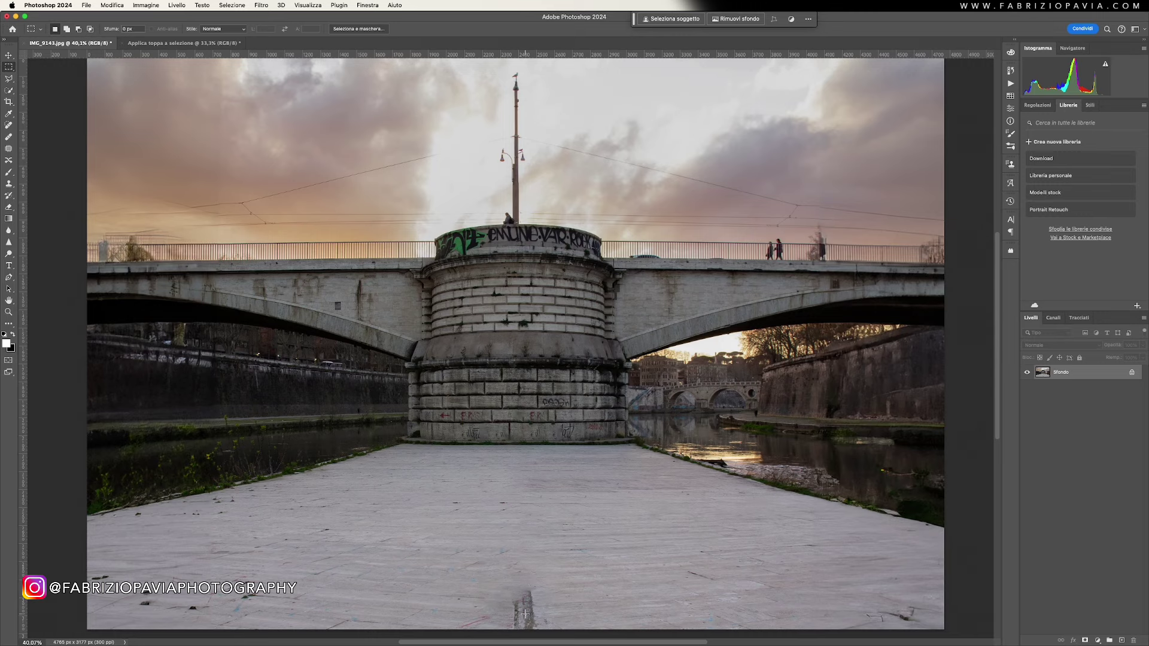
# Content-aware fill a rectangle over the dark pavement mark at the bottom of the photo.
pyautogui.moveTo(481, 566); pyautogui.dragTo(560, 629)
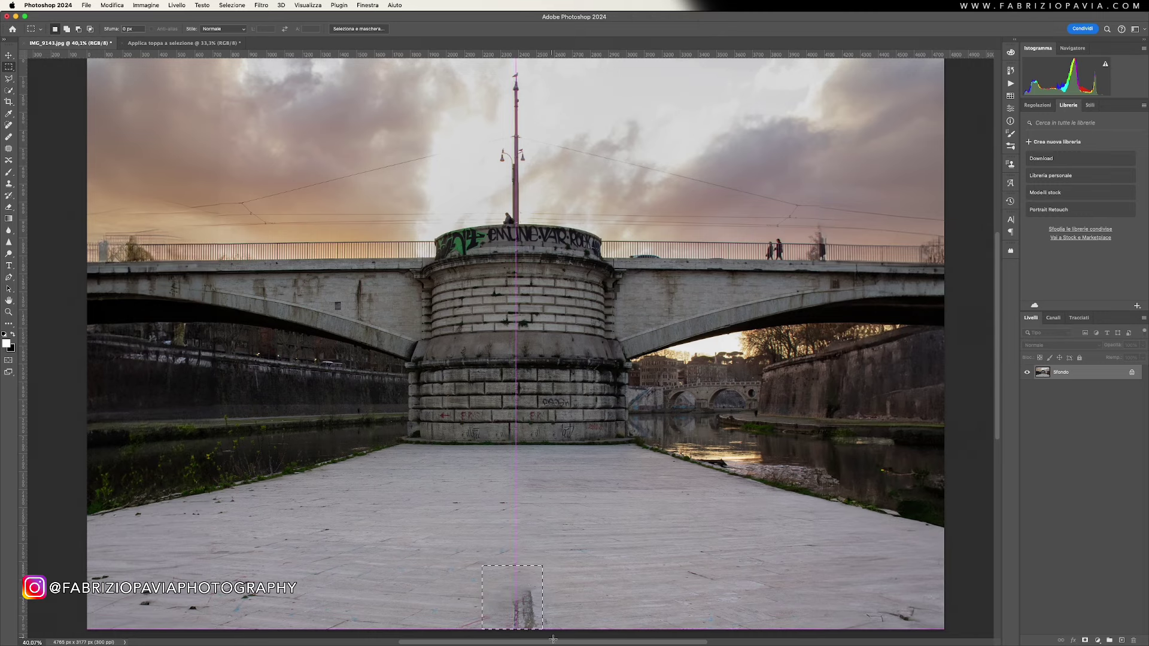
pyautogui.scroll(-2, 422, 416)
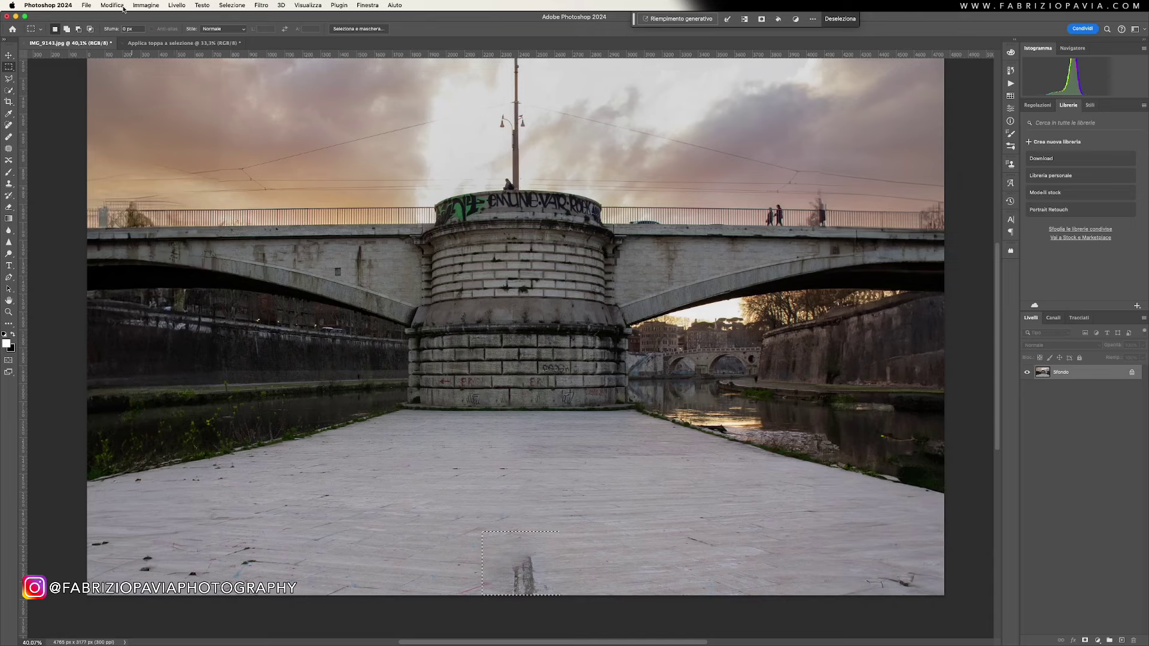
pyautogui.click(112, 5)
pyautogui.click(145, 155)
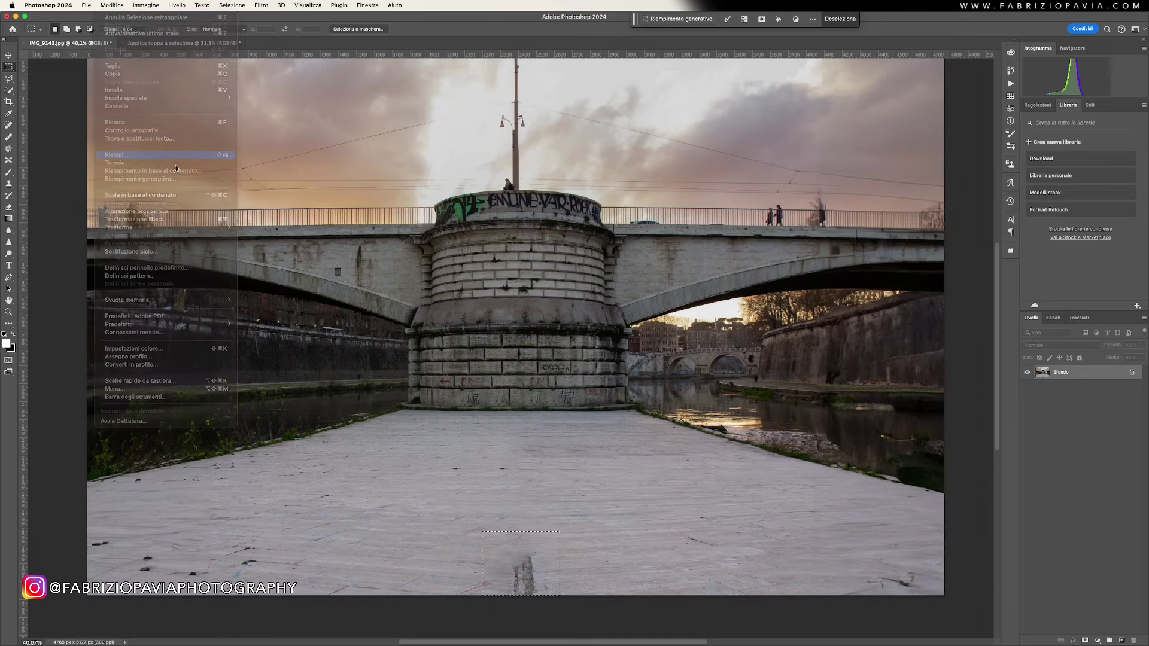
pyautogui.click(646, 259)
pyautogui.hotkey('ctrl', 'd')
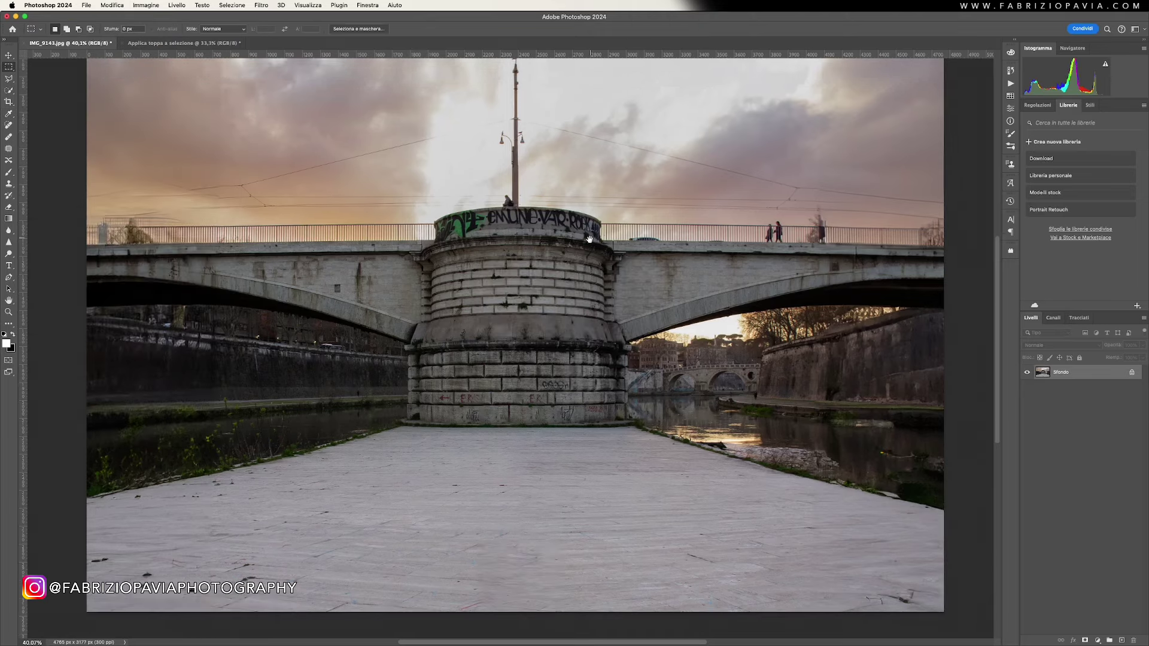
pyautogui.moveTo(589, 214); pyautogui.dragTo(583, 258)
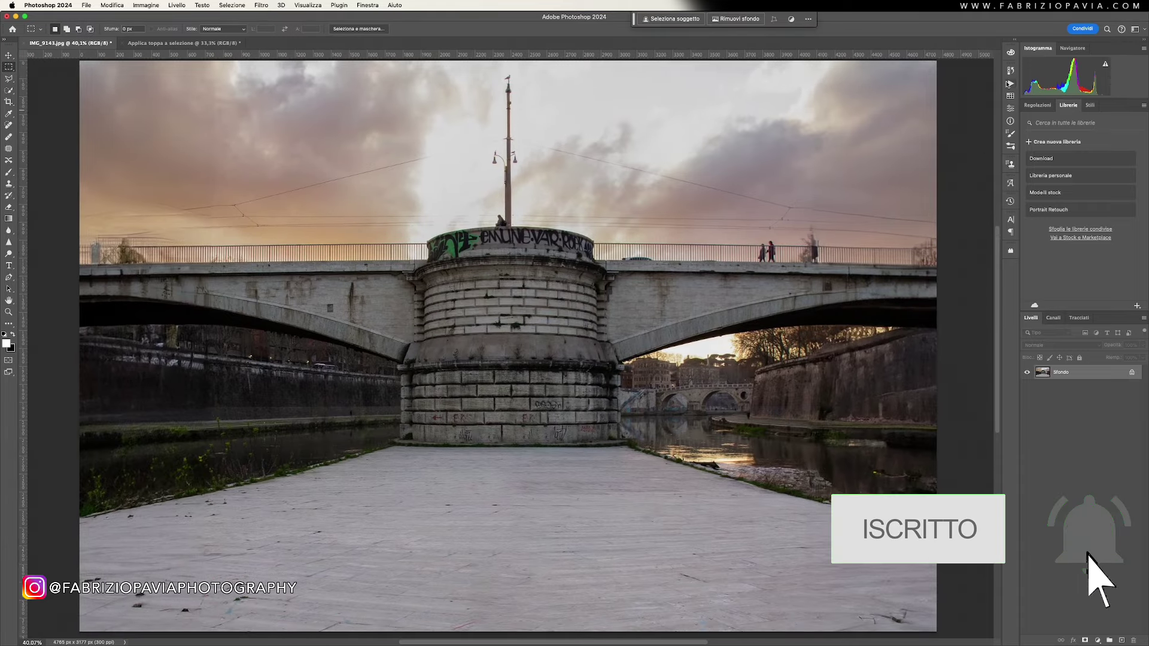
# Copy the cleaned state into a new document and revert IMG_9143.jpg to its first snapshot.
pyautogui.click(1010, 71)
pyautogui.click(958, 486)
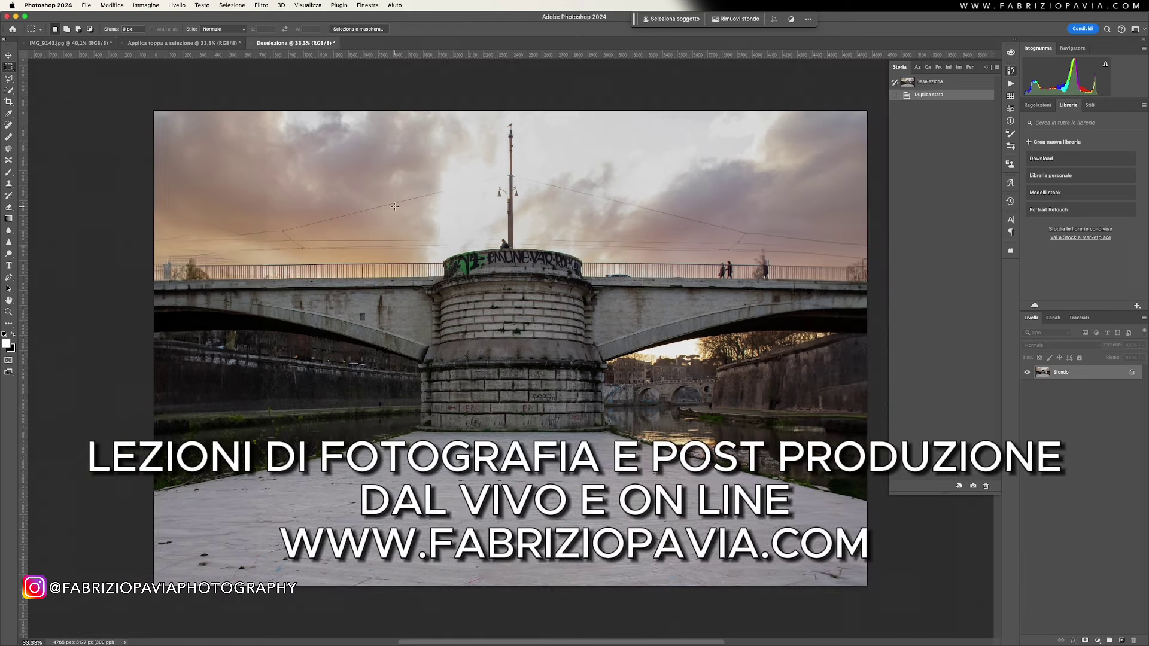
pyautogui.hotkey('ctrl', 'Tab')
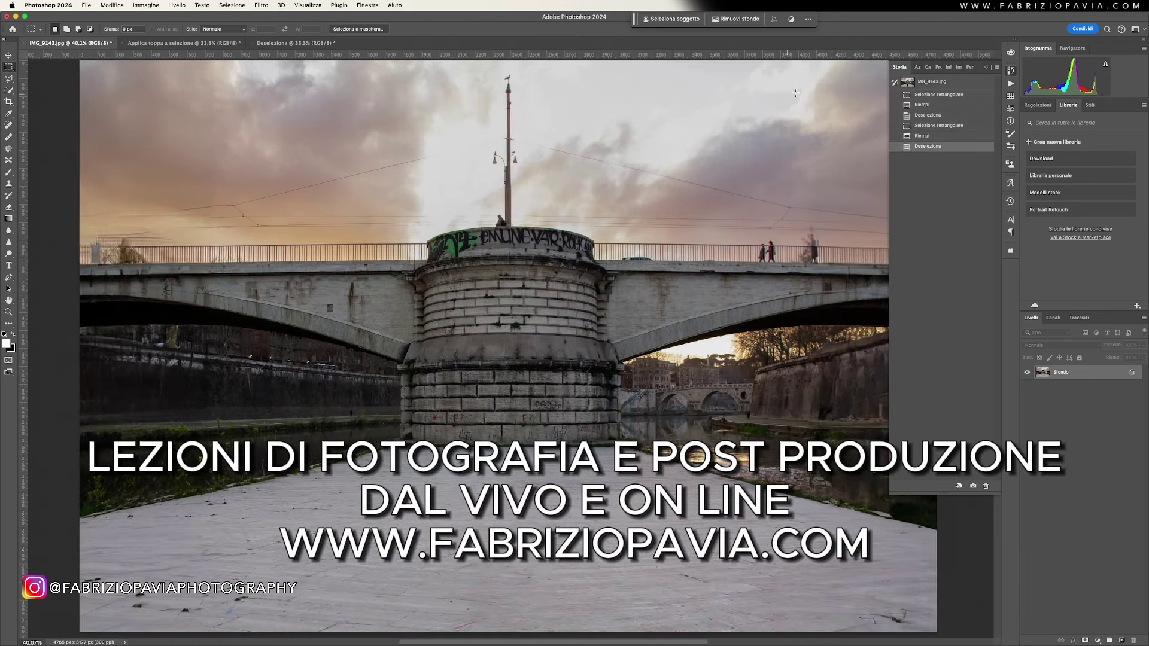
pyautogui.click(906, 82)
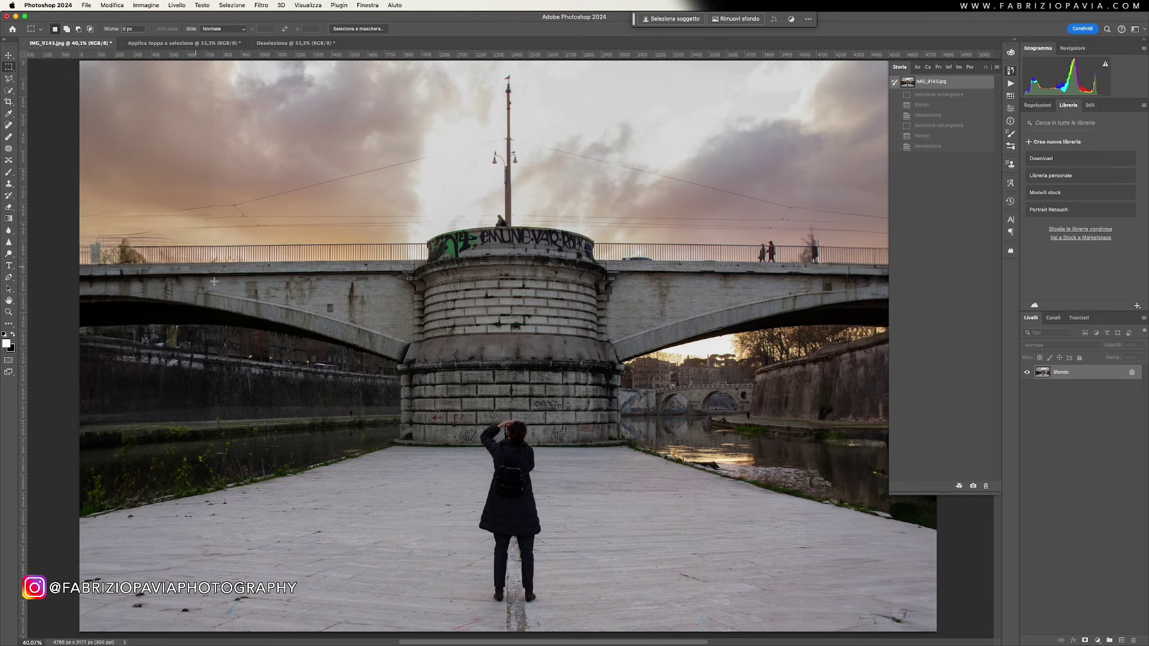
# Draw a rectangular selection around the standing woman and bring up the Modifica menu.
pyautogui.moveTo(479, 412); pyautogui.dragTo(545, 604)
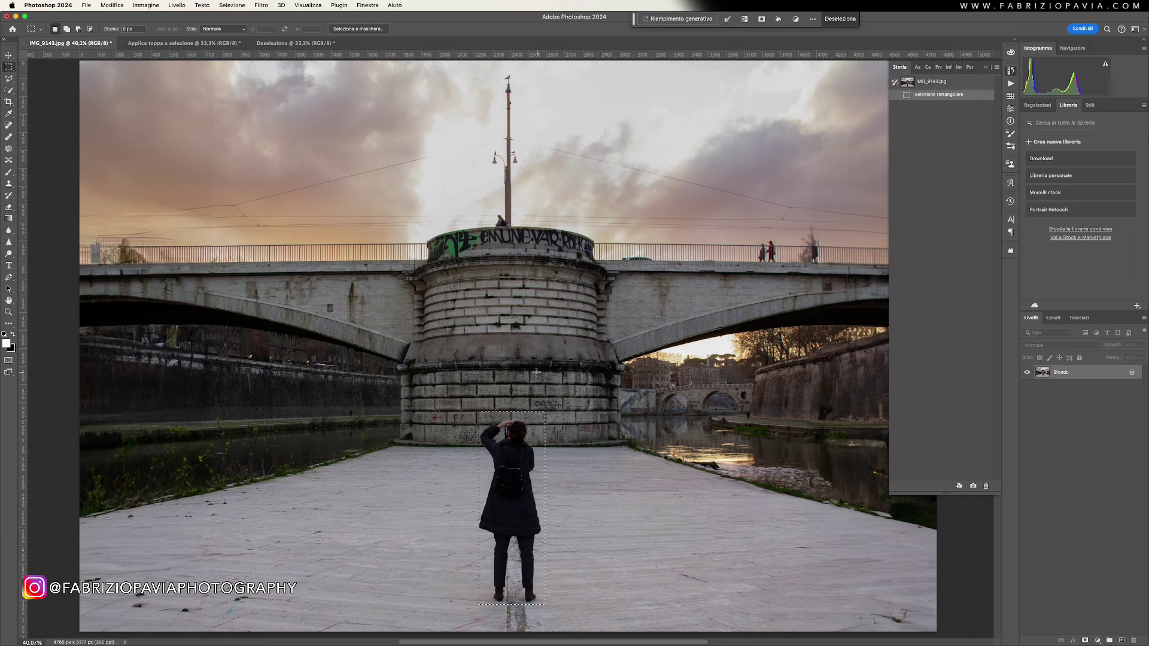
pyautogui.click(114, 5)
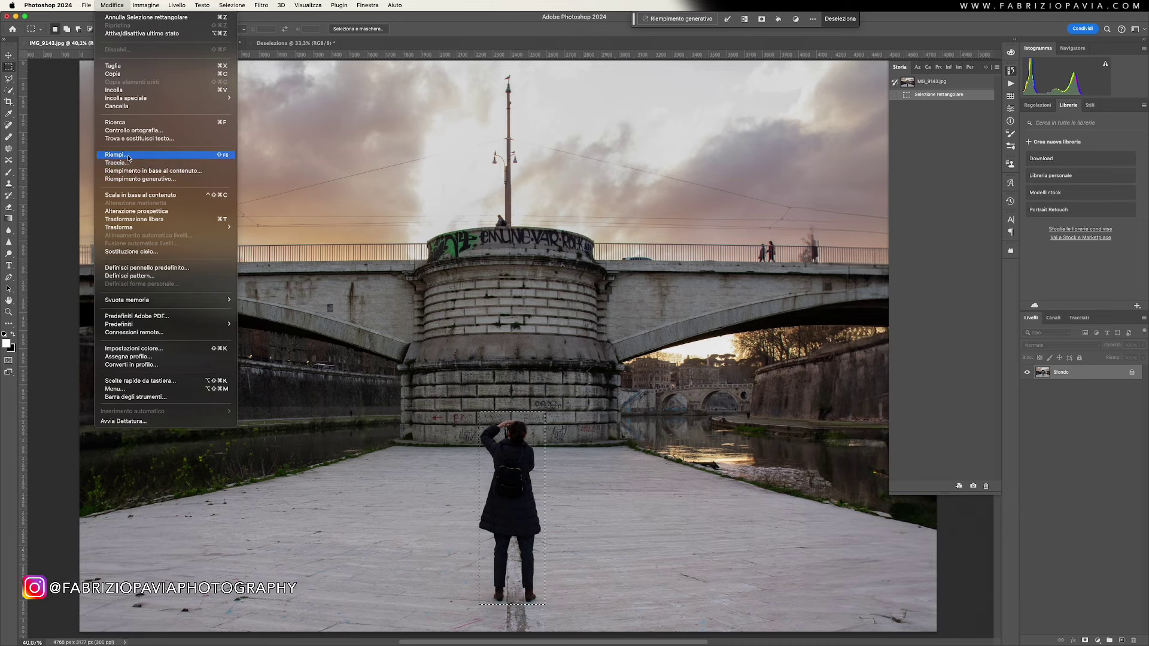
# Launch Riempimento in base al contenuto and set sampling to Personale after trying Rettangolare.
pyautogui.click(152, 172)
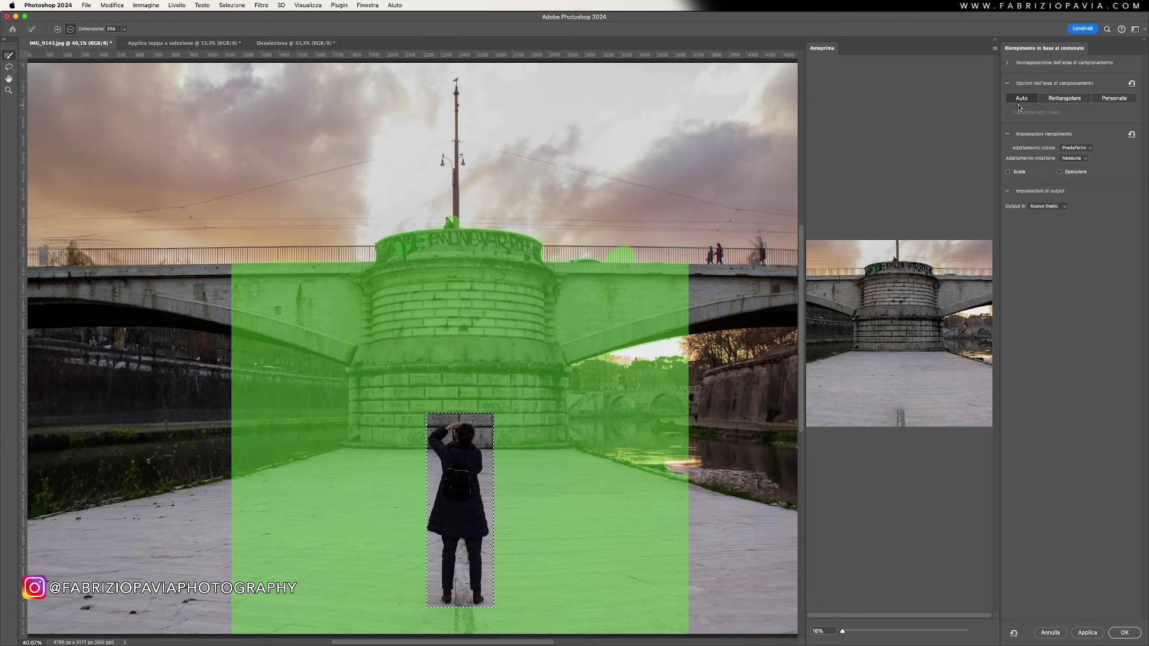
pyautogui.click(1067, 102)
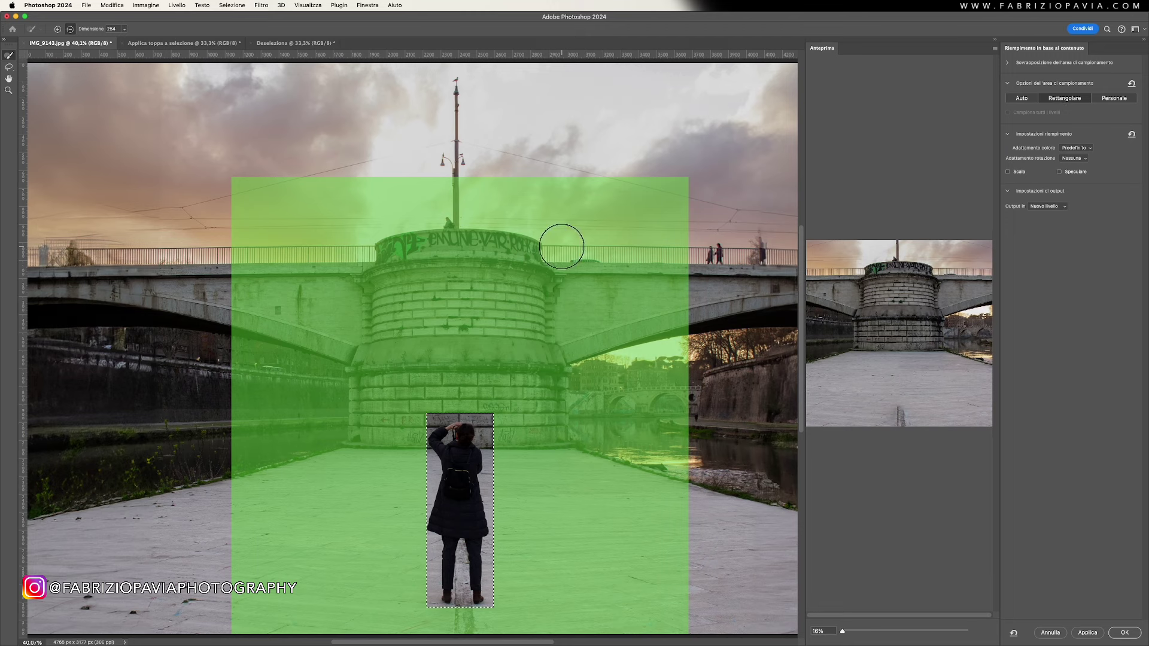
pyautogui.click(1109, 99)
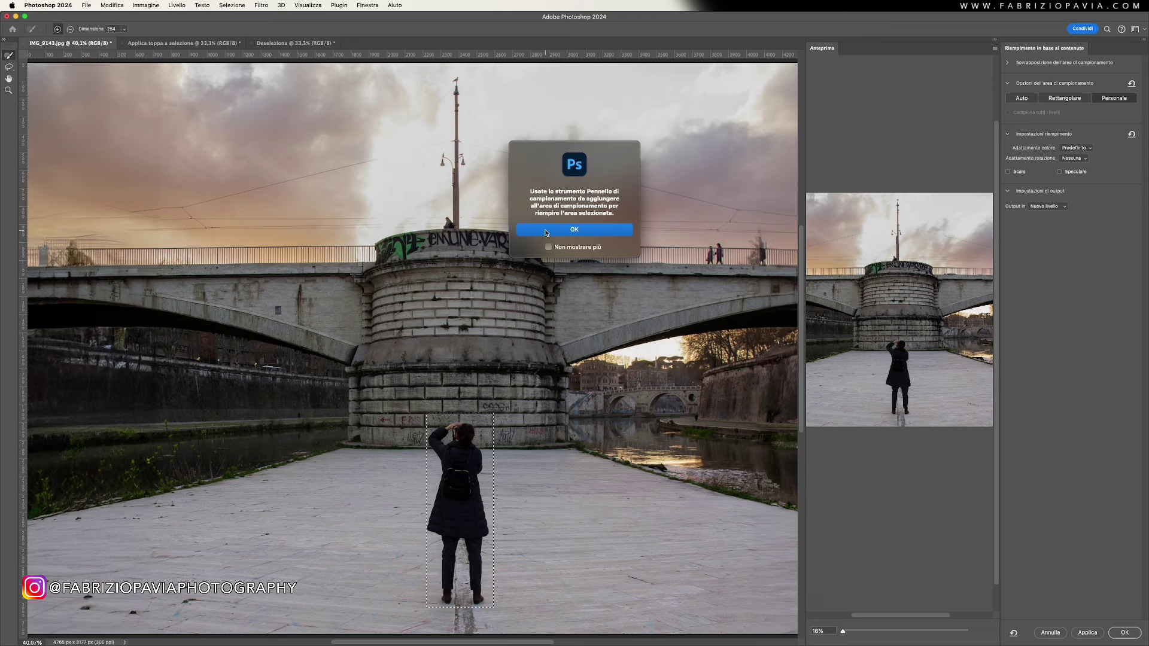
# Limit the Content-Aware Fill sampling area to the pier base and pavement, excluding bridge deck and sky.
pyautogui.click(546, 230)
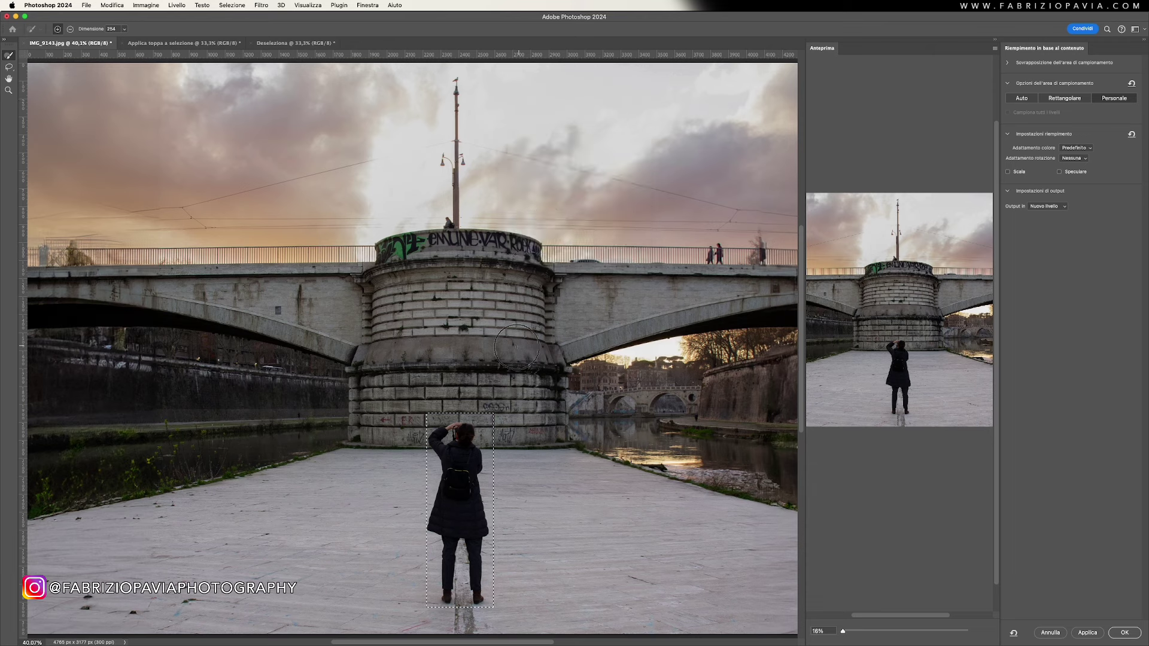
pyautogui.moveTo(519, 396)
pyautogui.mouseDown()
pyautogui.moveTo(528, 415)
pyautogui.moveTo(479, 385)
pyautogui.moveTo(384, 413)
pyautogui.mouseUp()
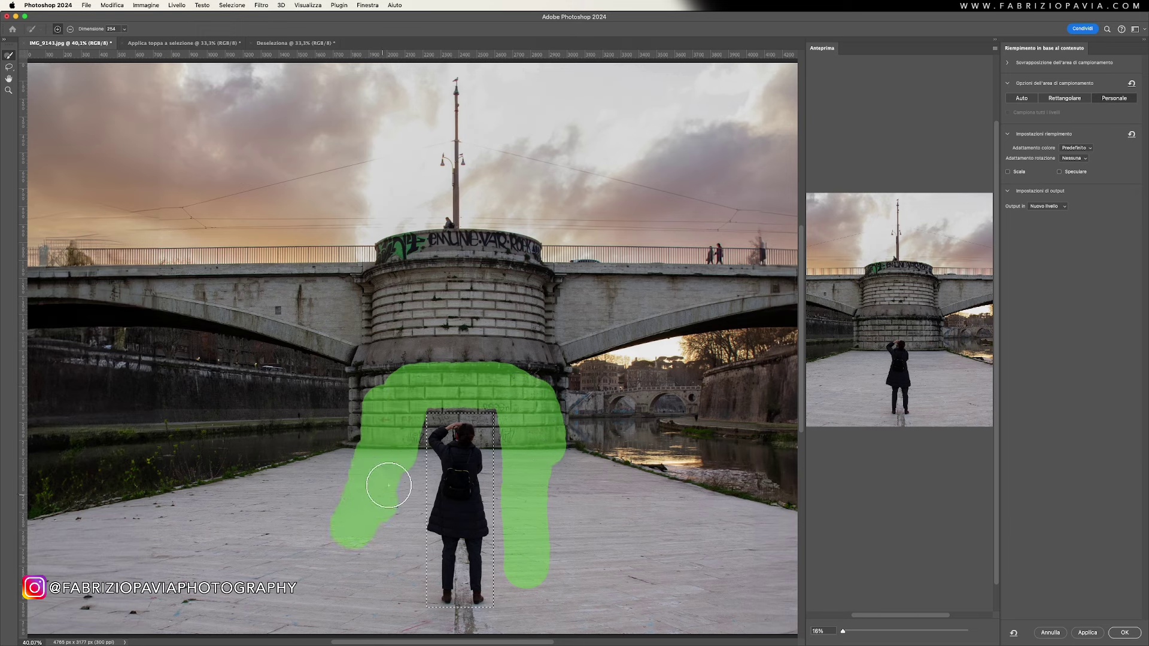
pyautogui.moveTo(390, 474)
pyautogui.mouseDown()
pyautogui.moveTo(379, 580)
pyautogui.moveTo(354, 495)
pyautogui.moveTo(308, 505)
pyautogui.moveTo(333, 569)
pyautogui.moveTo(269, 559)
pyautogui.moveTo(373, 596)
pyautogui.mouseUp()
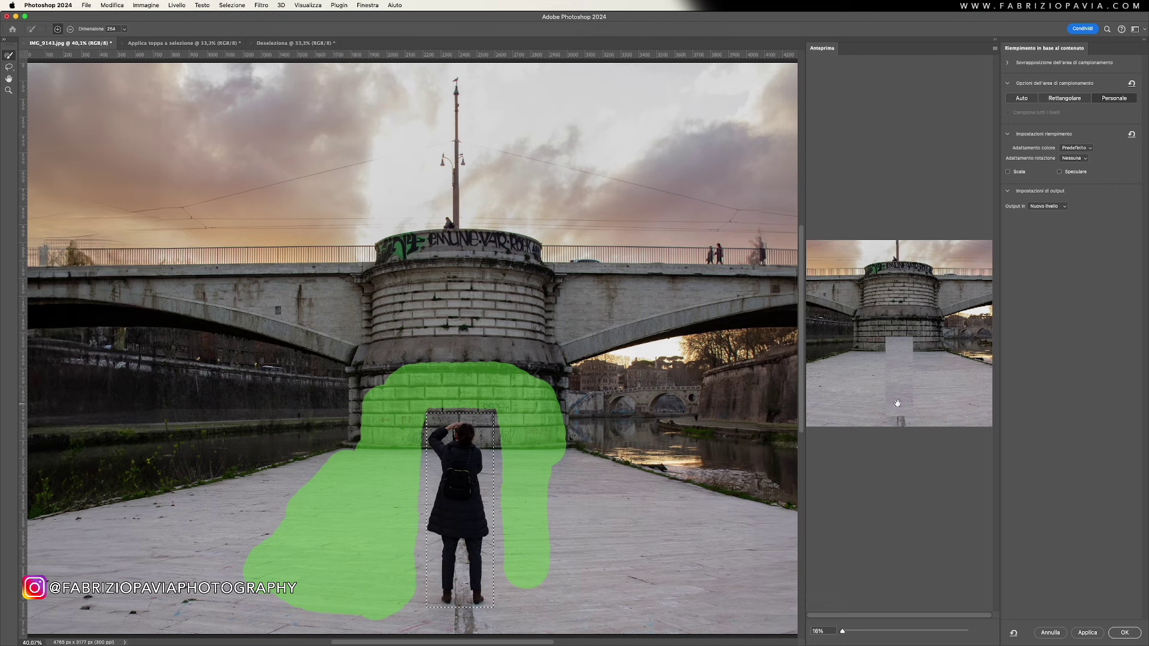
pyautogui.click(1021, 98)
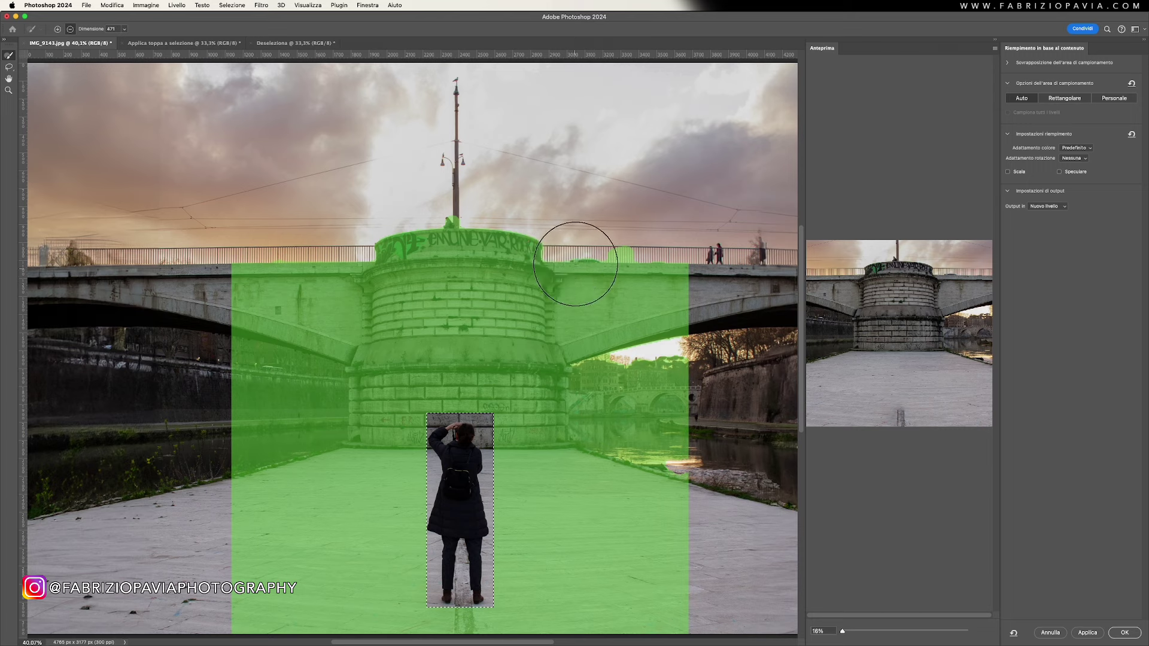
pyautogui.moveTo(585, 257)
pyautogui.mouseDown()
pyautogui.moveTo(640, 277)
pyautogui.moveTo(526, 236)
pyautogui.moveTo(341, 236)
pyautogui.moveTo(251, 311)
pyautogui.moveTo(380, 253)
pyautogui.moveTo(263, 365)
pyautogui.moveTo(239, 419)
pyautogui.moveTo(299, 395)
pyautogui.moveTo(646, 369)
pyautogui.moveTo(659, 419)
pyautogui.mouseUp()
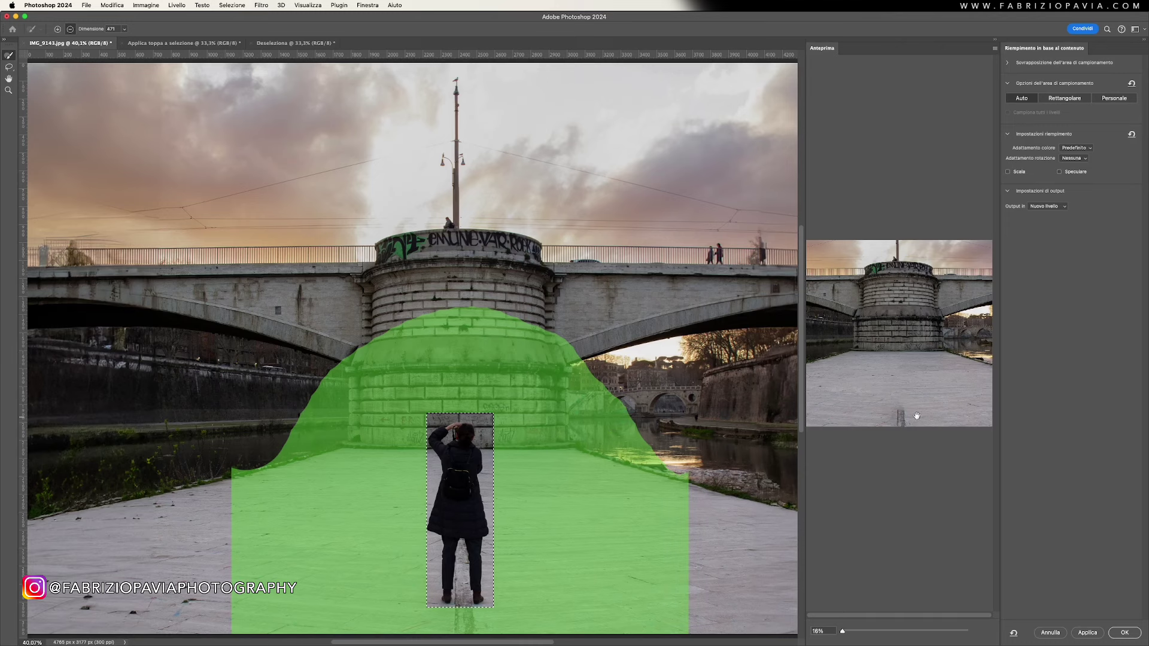
# Add the floor mark to the fill area with the Lasso and apply the fill as a new layer.
pyautogui.click(9, 67)
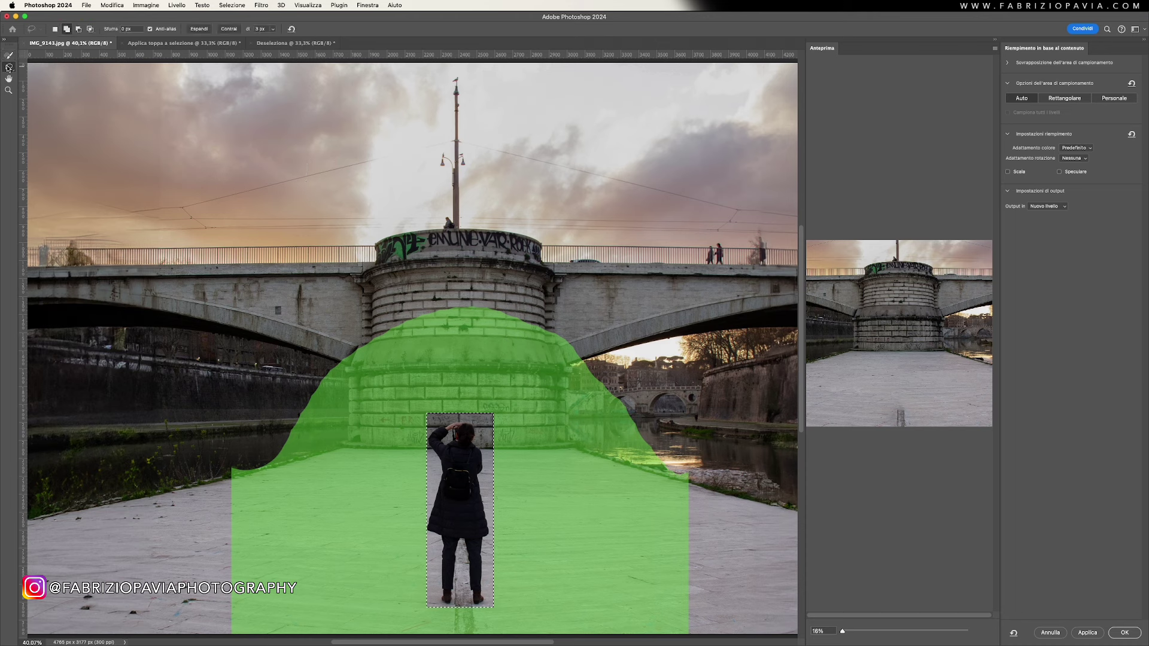
pyautogui.click(67, 28)
pyautogui.moveTo(429, 601)
pyautogui.mouseDown()
pyautogui.moveTo(424, 622)
pyautogui.moveTo(493, 600)
pyautogui.mouseUp()
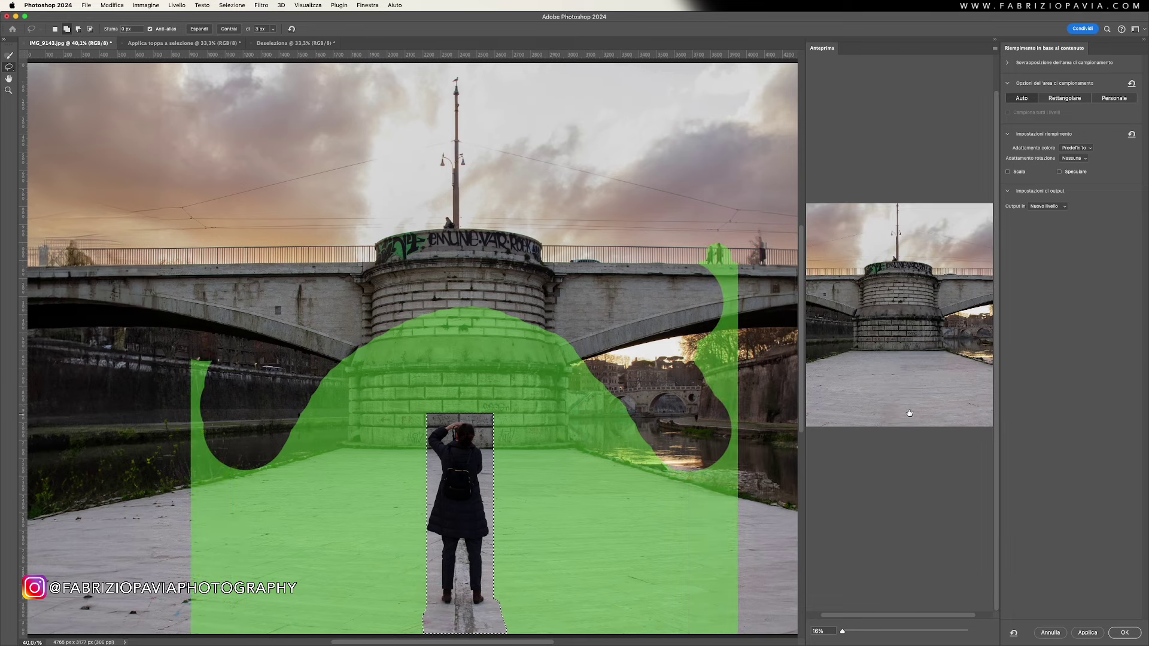
pyautogui.click(1124, 632)
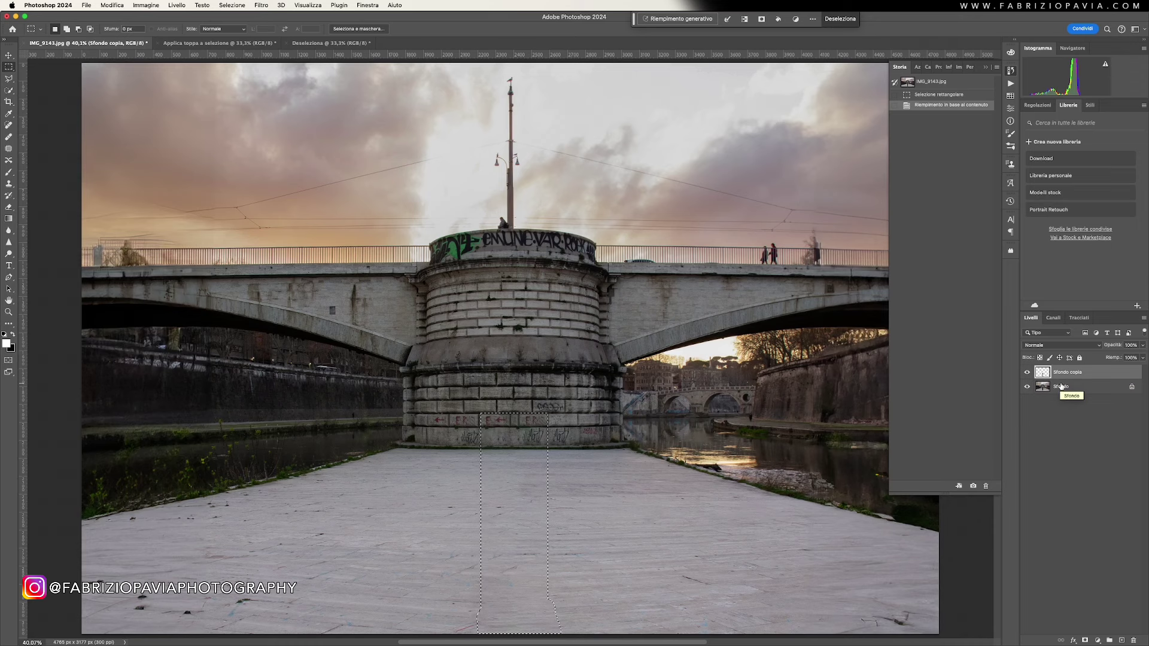
# Deselect, merge the filled copy into the background, and save that state as a new document.
pyautogui.hotkey('ctrl', 'd')
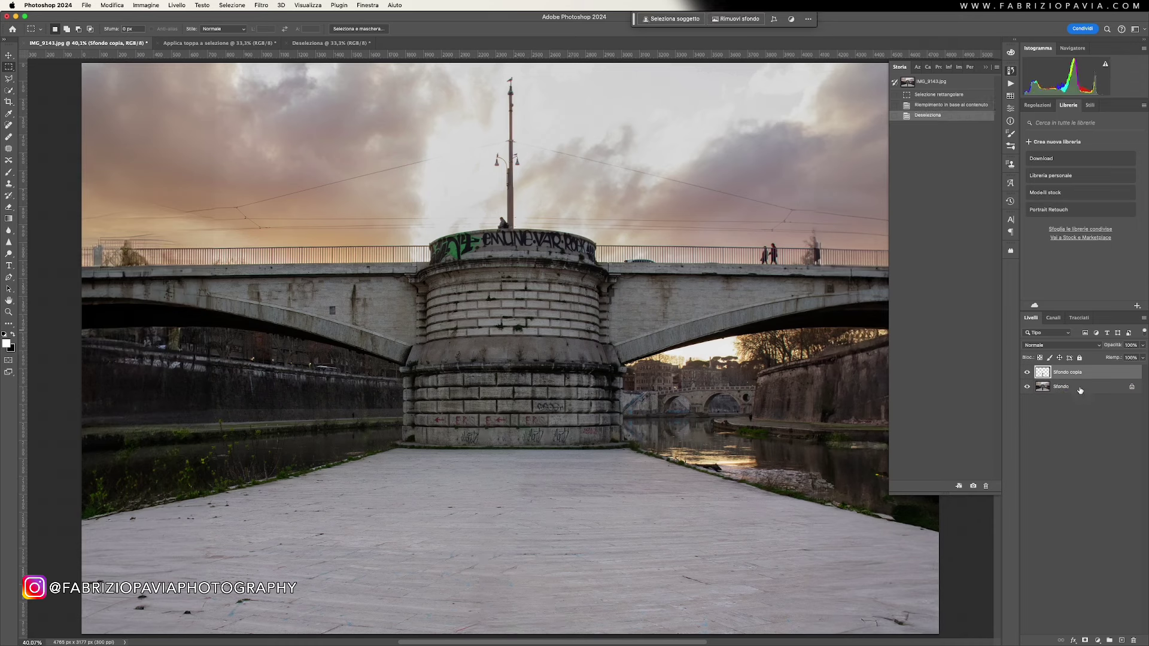
pyautogui.hotkey('ctrl', 'e')
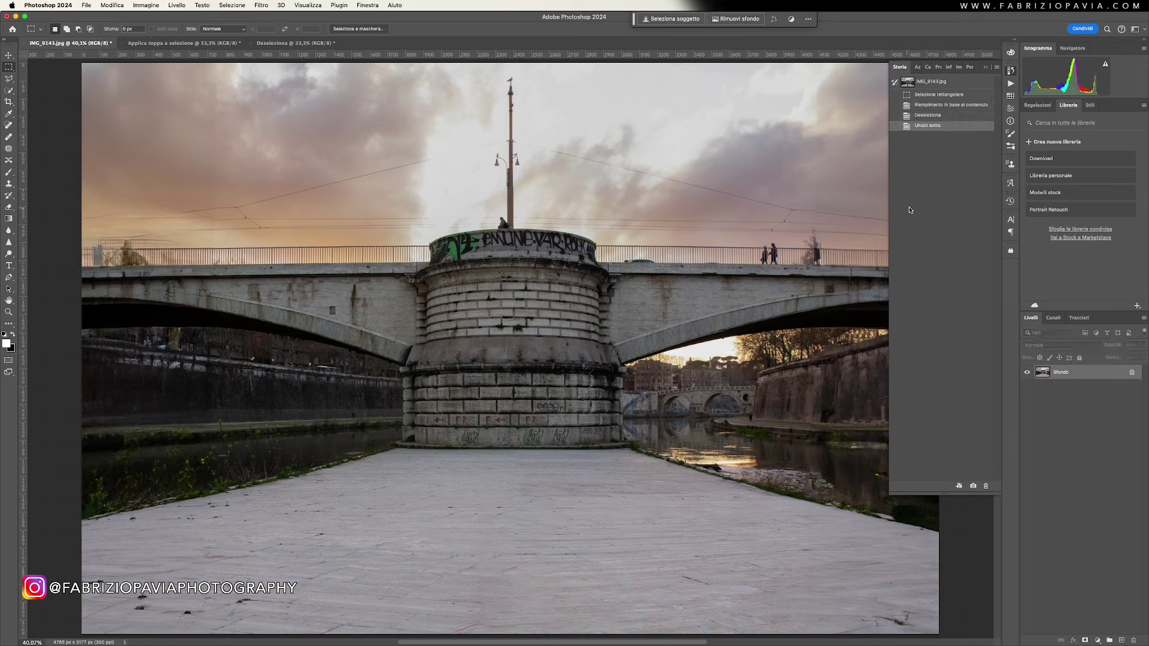
pyautogui.click(958, 486)
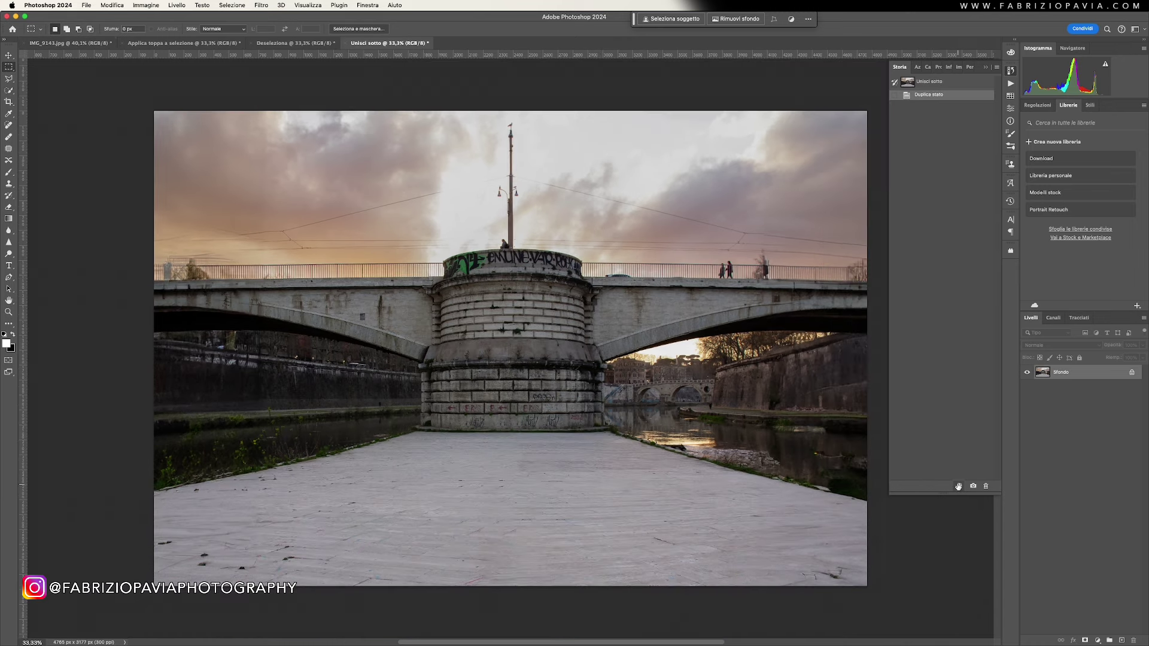
# Compare the Applica toppa a selezione, Deseleziona and Unisci sotto documents, then revert IMG_9143.jpg to the original.
pyautogui.click(195, 43)
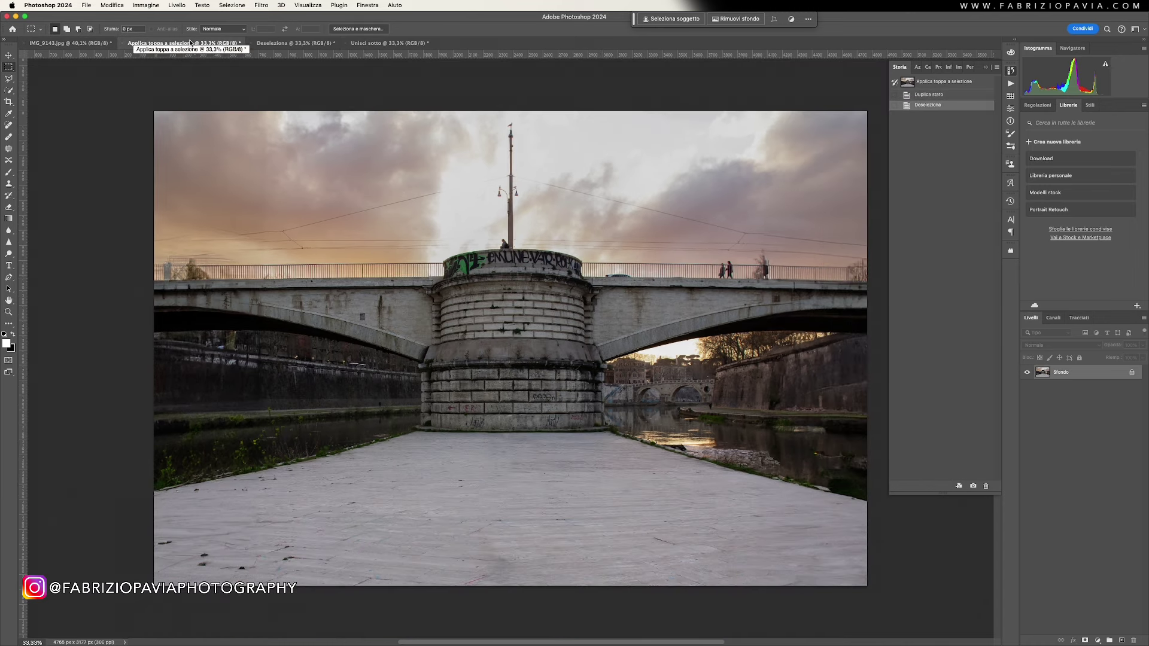
pyautogui.click(291, 43)
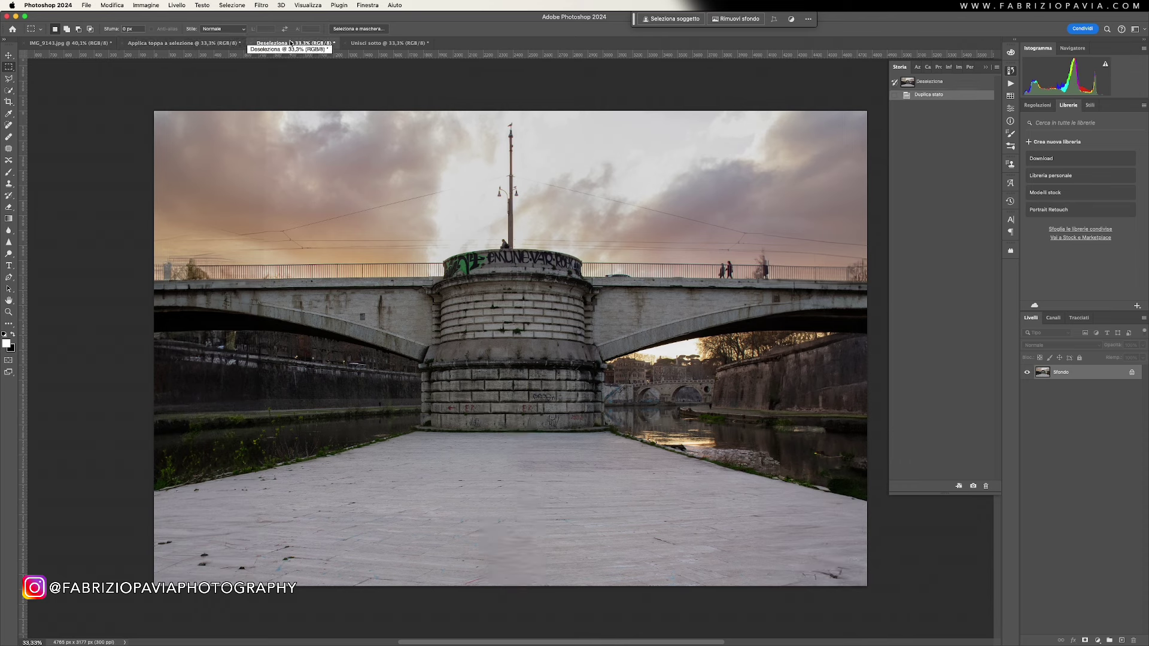
pyautogui.click(368, 43)
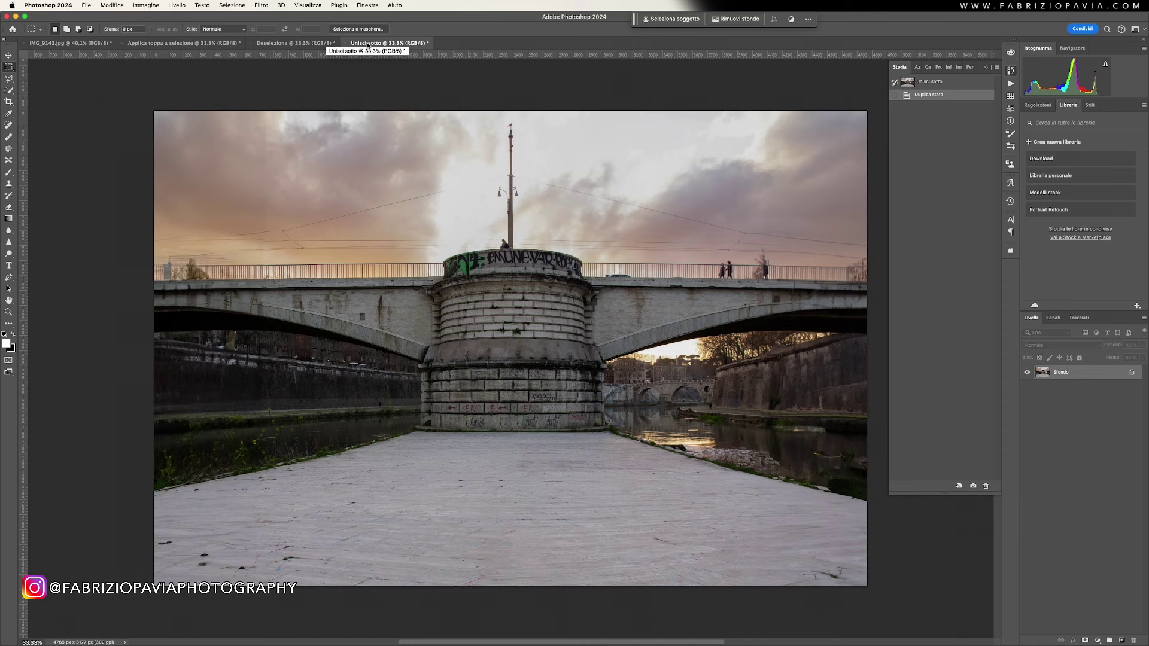
pyautogui.click(96, 44)
pyautogui.click(907, 82)
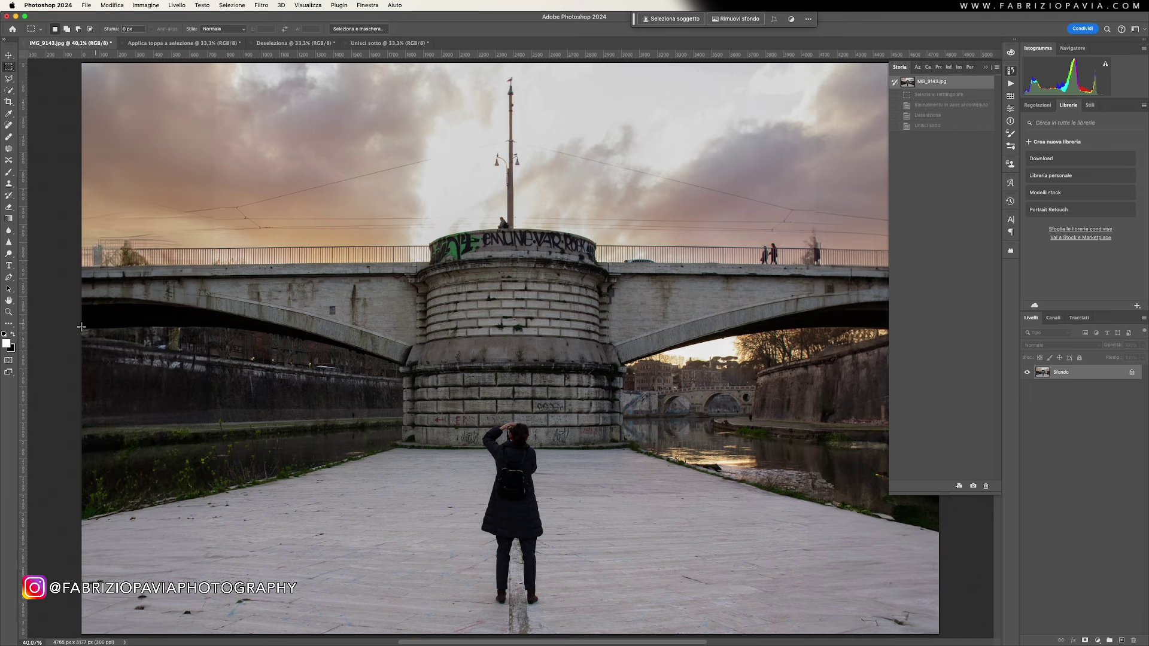
# Erase the standing photographer with the Remove tool using a size 151 brush.
pyautogui.click(9, 324)
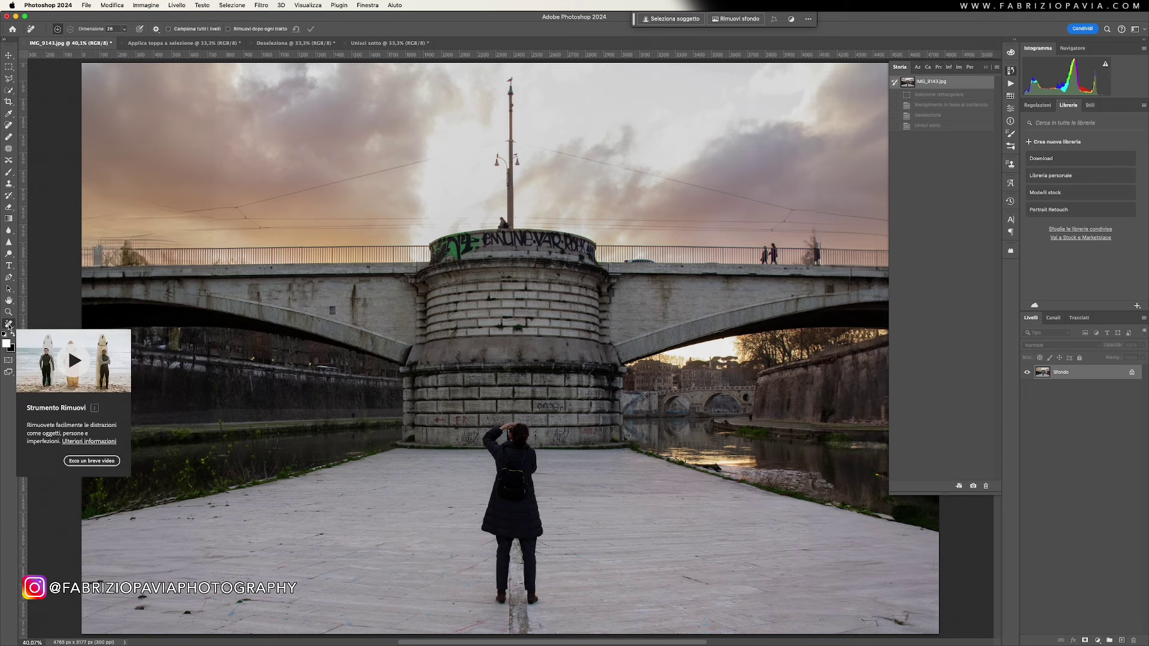
pyautogui.moveTo(488, 403)
pyautogui.mouseDown()
pyautogui.moveTo(516, 403)
pyautogui.moveTo(501, 488)
pyautogui.moveTo(533, 596)
pyautogui.moveTo(520, 456)
pyautogui.moveTo(512, 509)
pyautogui.mouseUp()
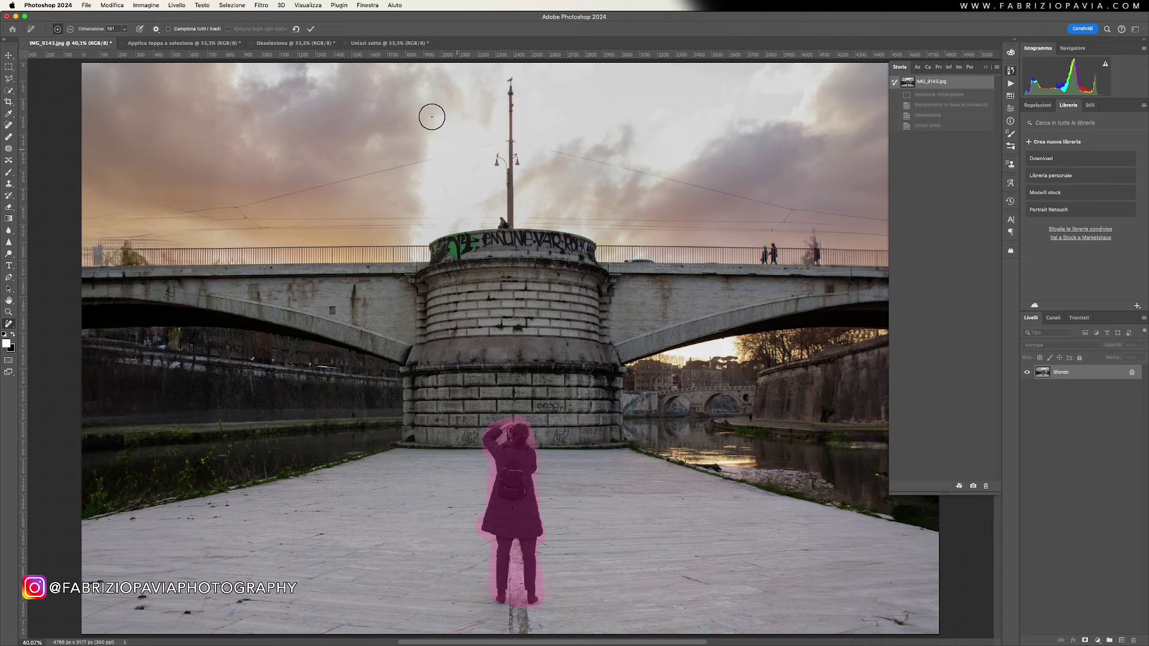
pyautogui.click(311, 28)
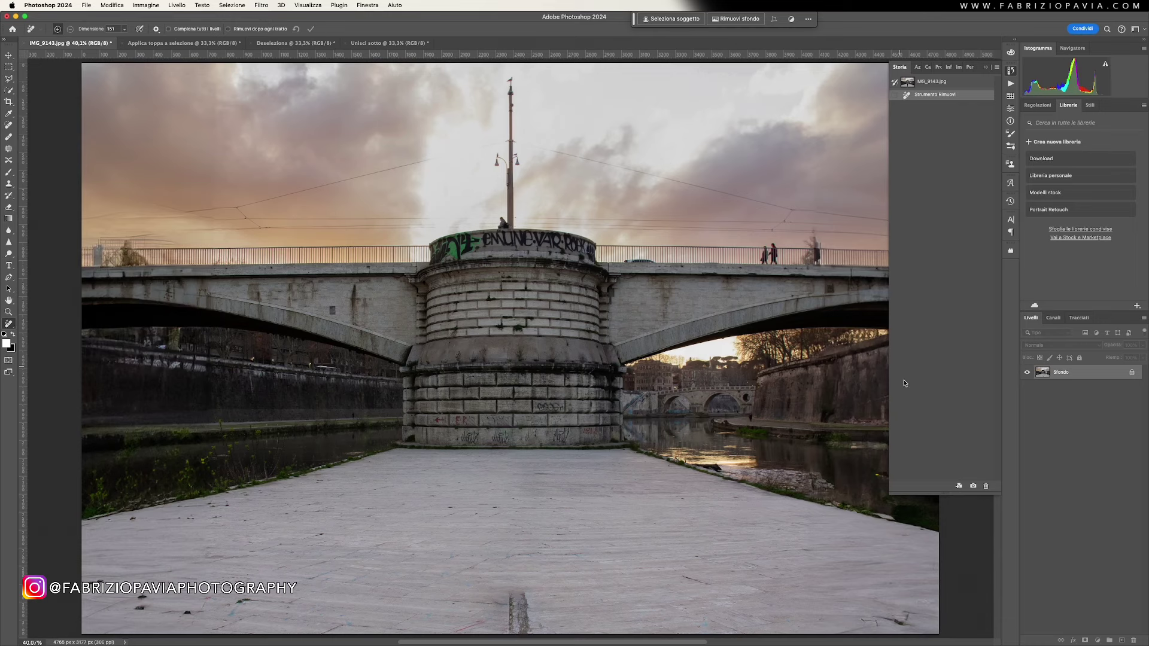
# Save the cleaned state as a new document and revert IMG_9143.jpg to the original photo.
pyautogui.click(959, 487)
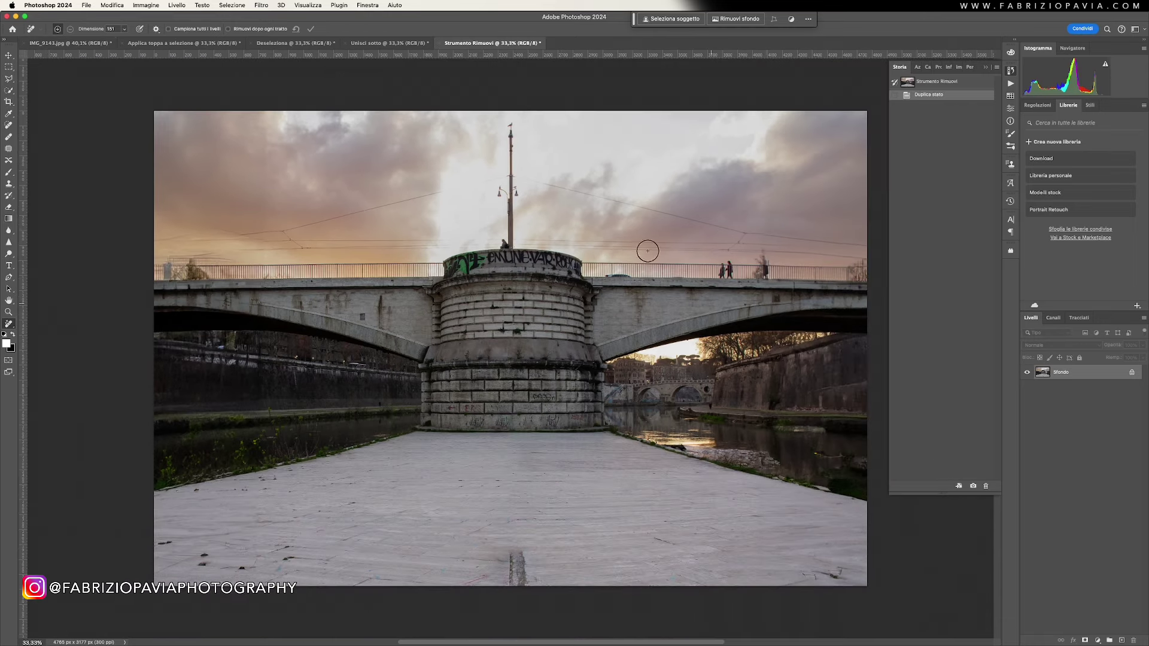
pyautogui.click(82, 44)
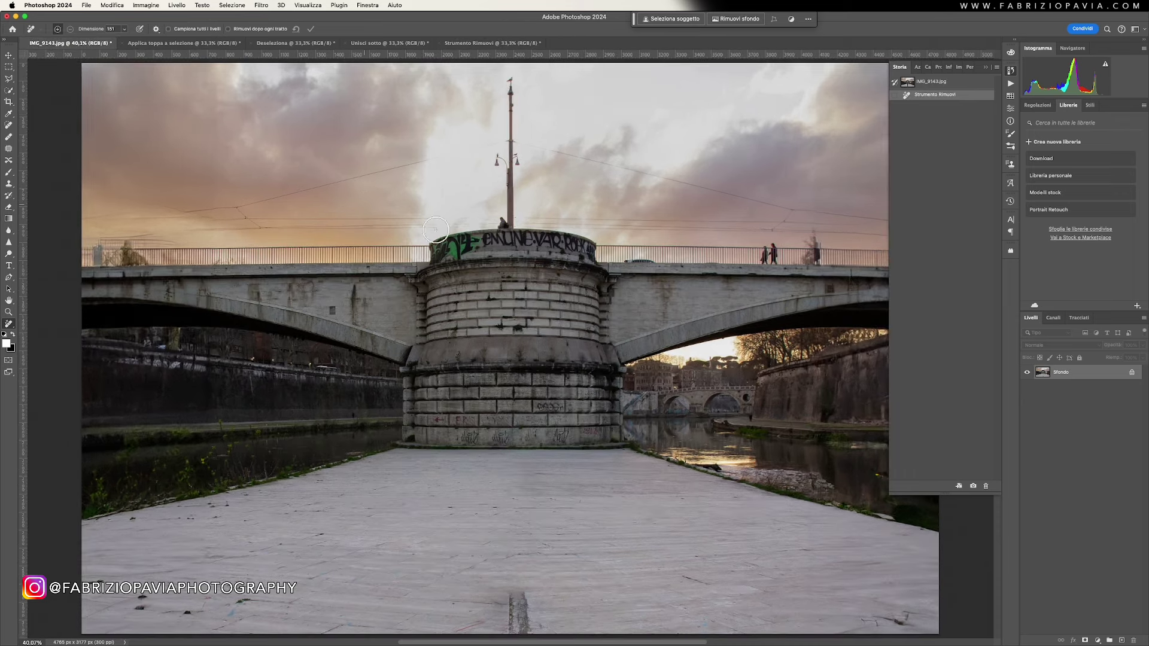
pyautogui.click(935, 85)
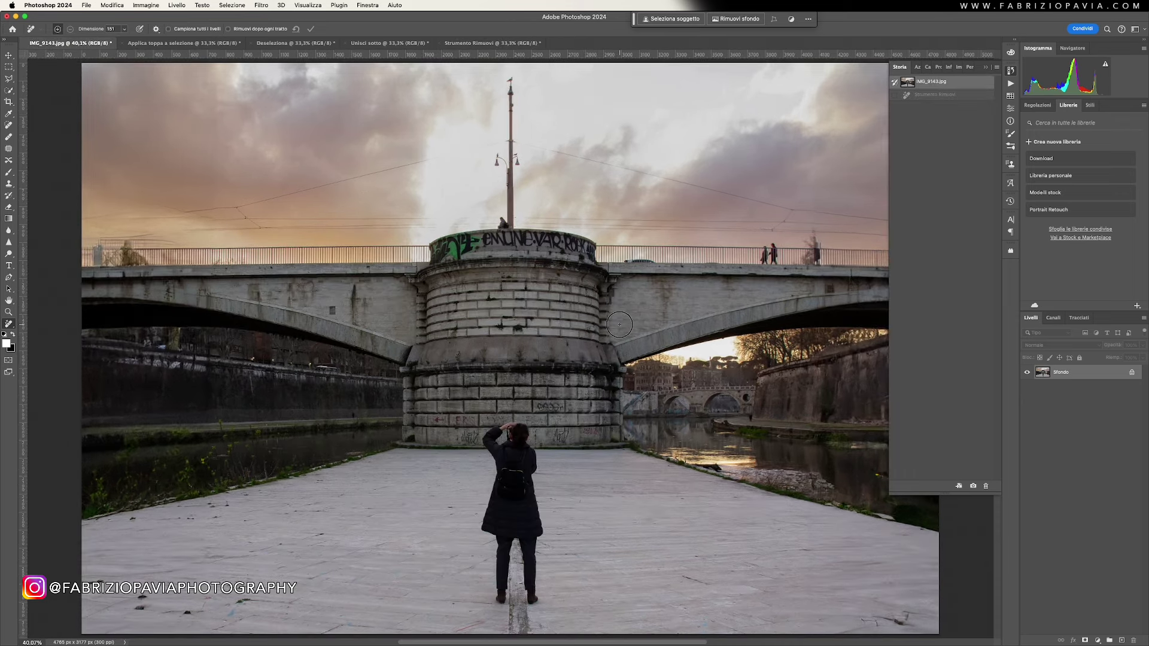
# Run Generative Fill with an empty prompt on a rectangular selection around the photographer.
pyautogui.click(8, 67)
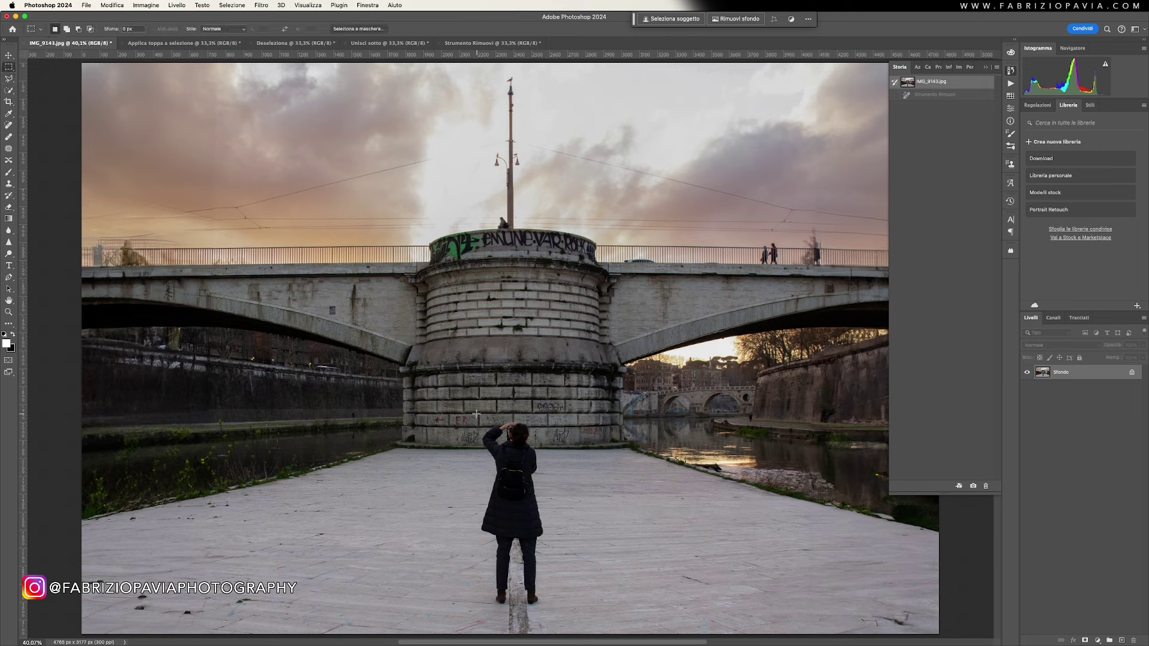
pyautogui.moveTo(475, 413); pyautogui.dragTo(558, 610)
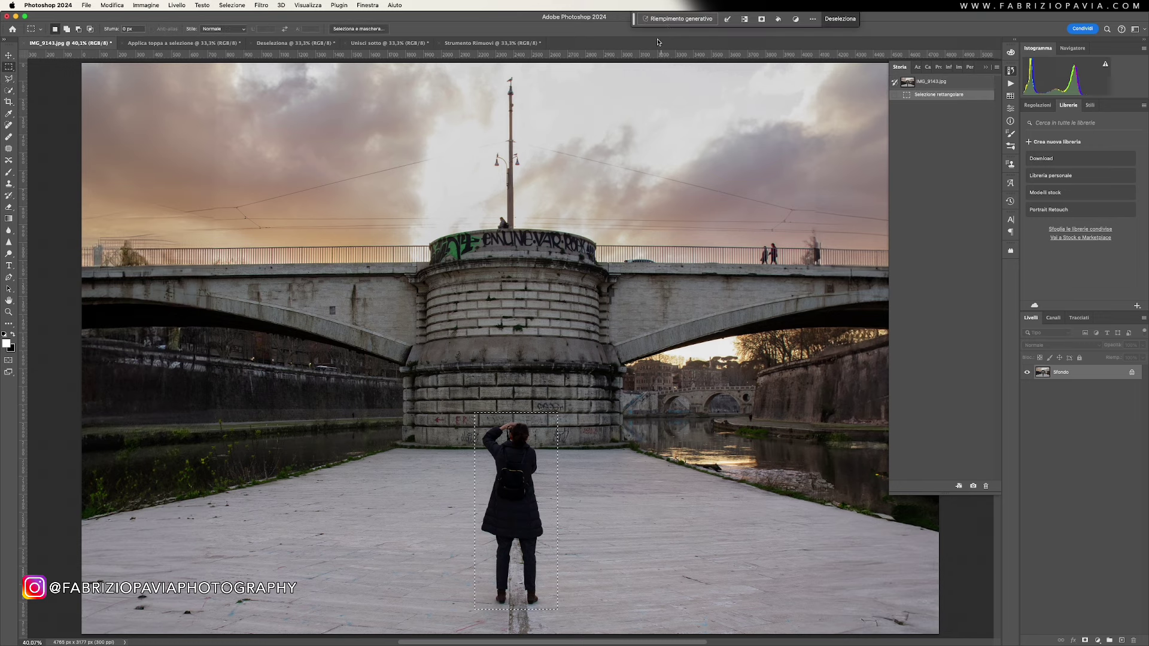
pyautogui.click(678, 19)
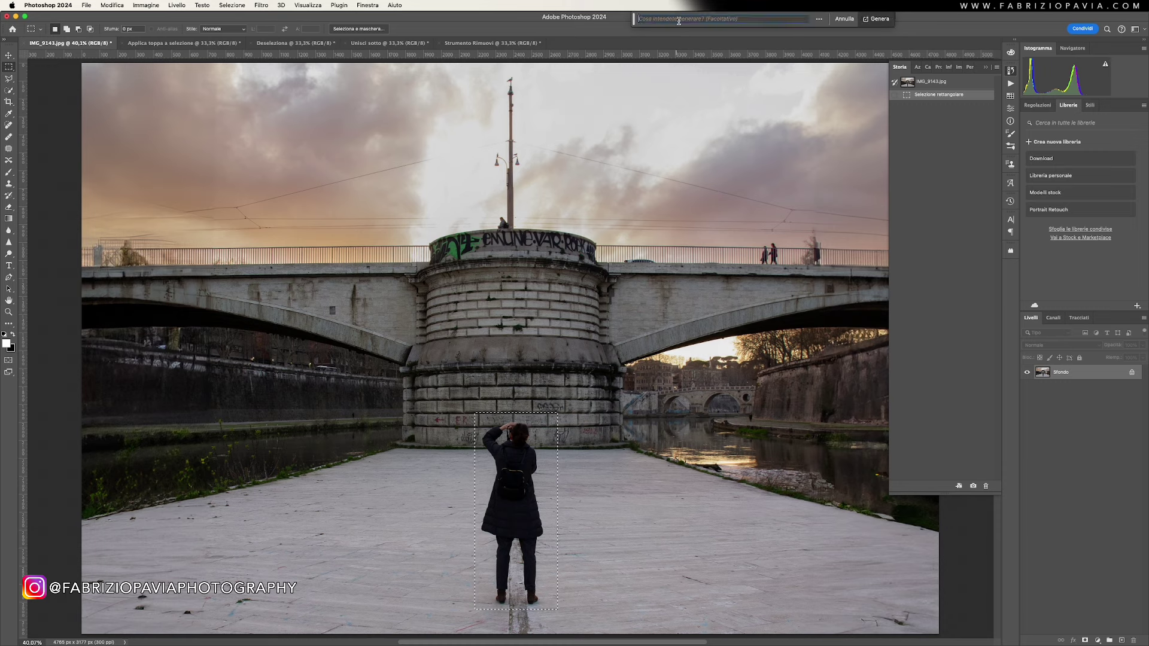
pyautogui.click(880, 20)
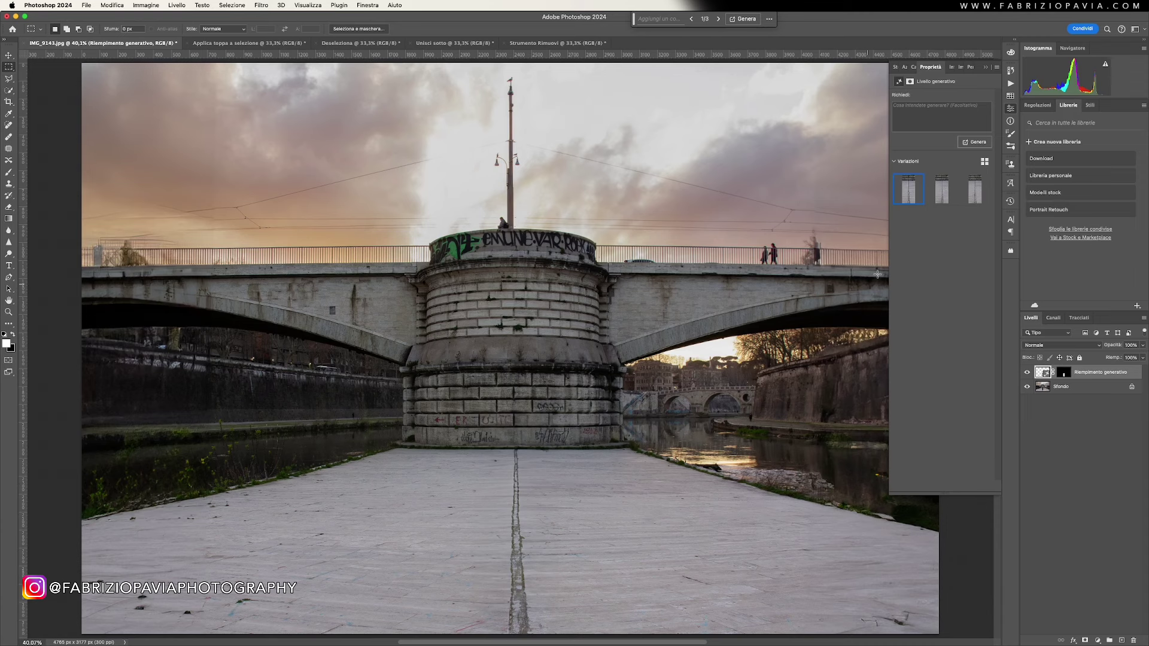
pyautogui.moveTo(942, 188)
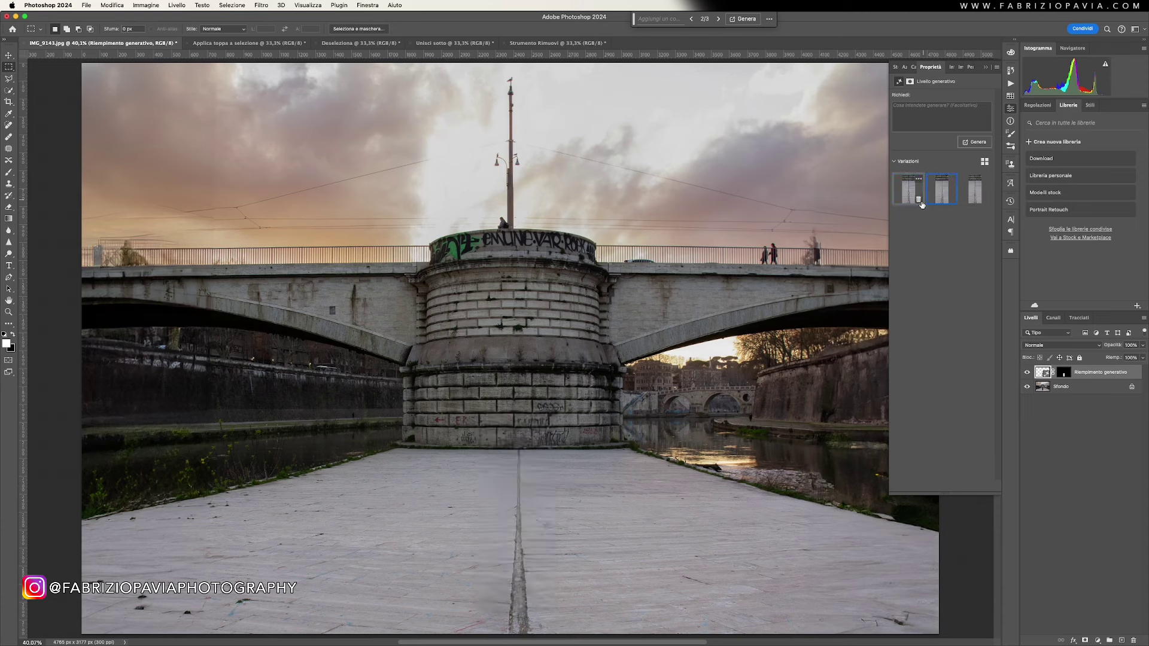
# Preview the third and second variations, keep the first, and merge the Generative Fill layer down.
pyautogui.click(970, 188)
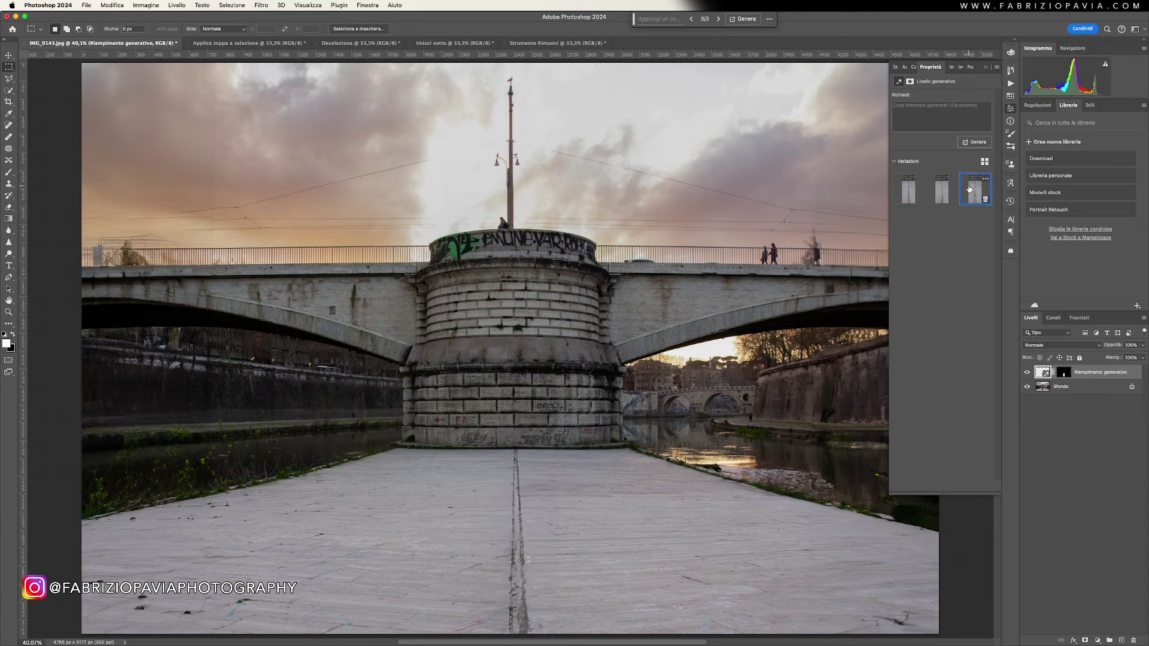
pyautogui.click(938, 188)
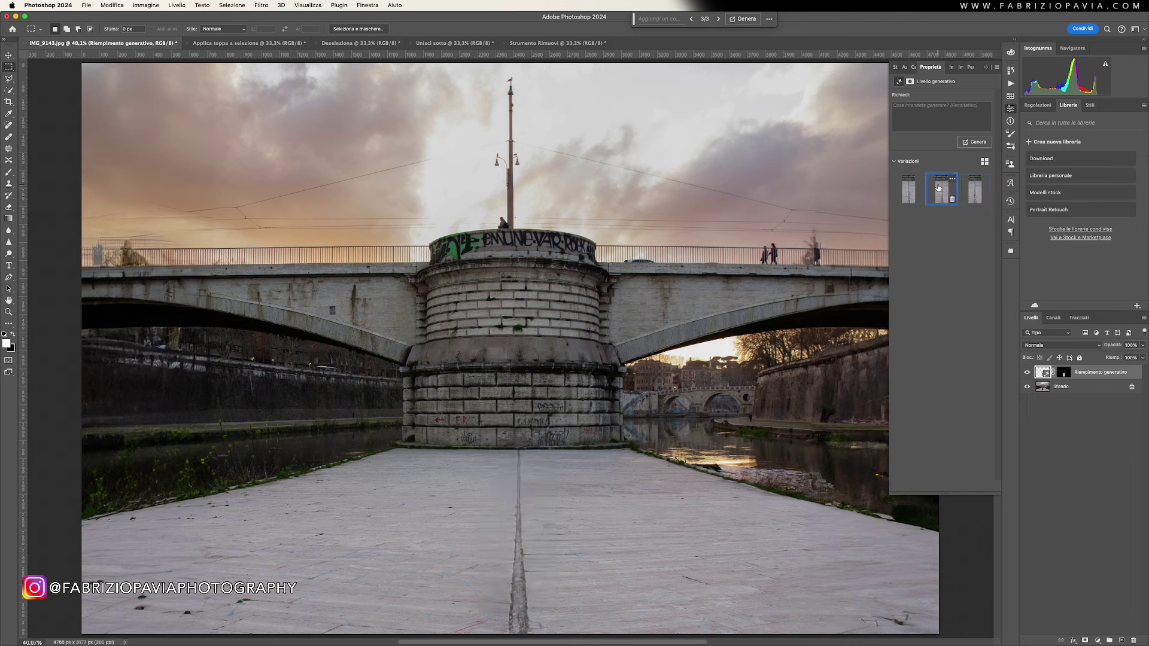
pyautogui.click(911, 190)
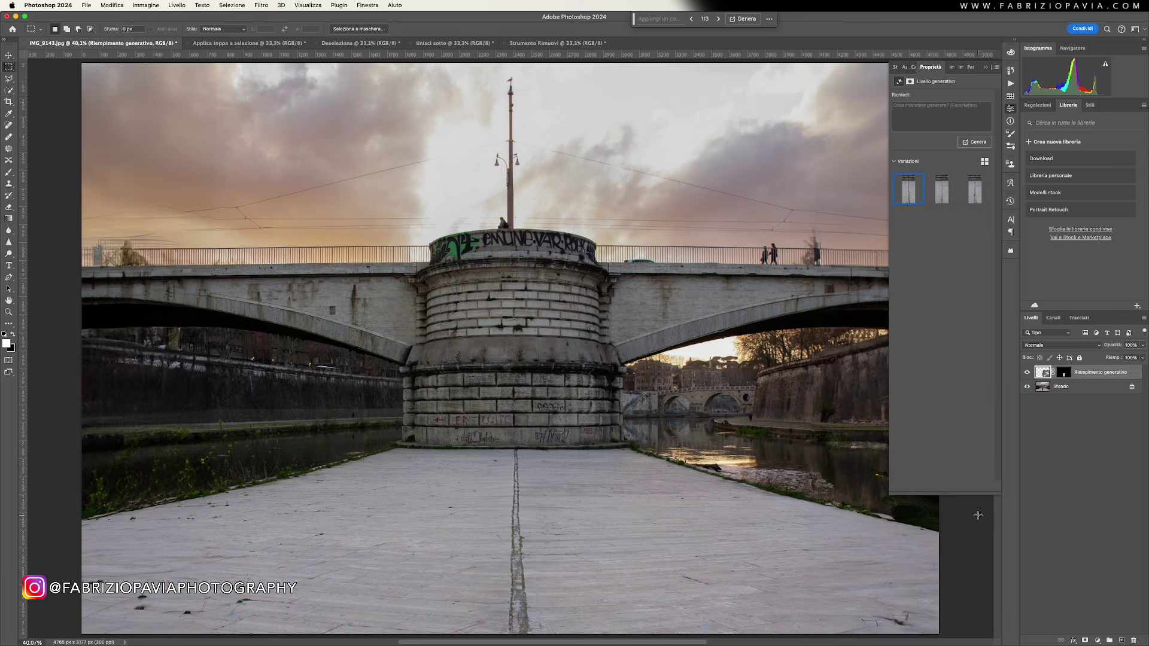
pyautogui.hotkey('ctrl', 'e')
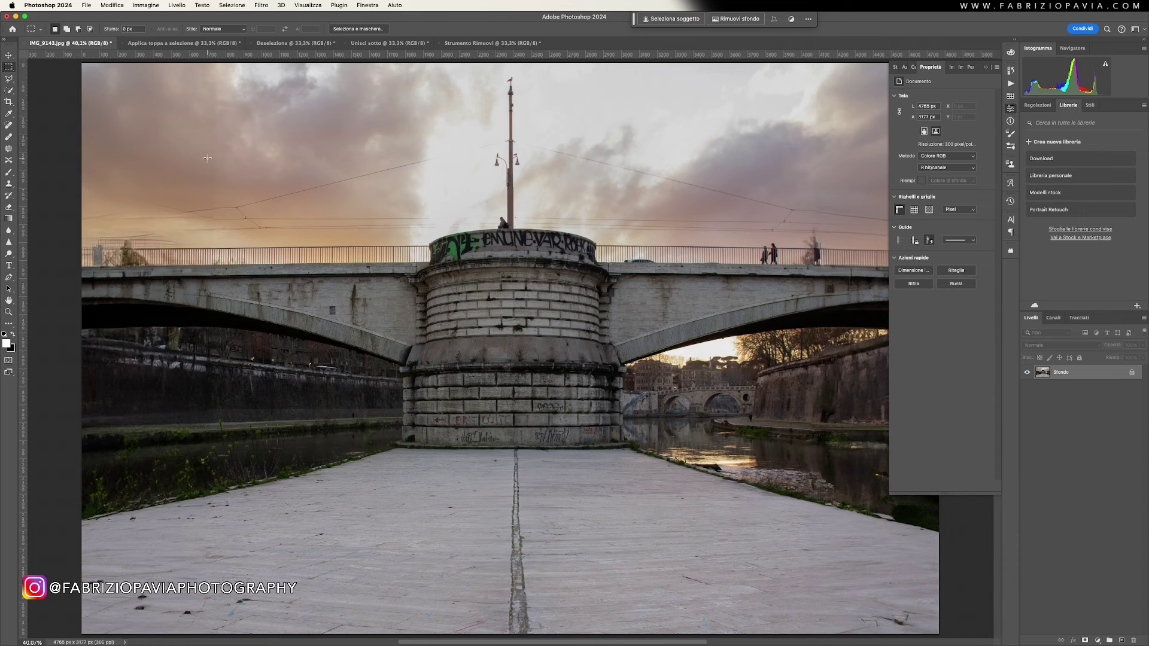
# Review the Applica toppa a selezione, Deseleziona, Unisci sotto and Strumento Rimuovi documents.
pyautogui.click(177, 44)
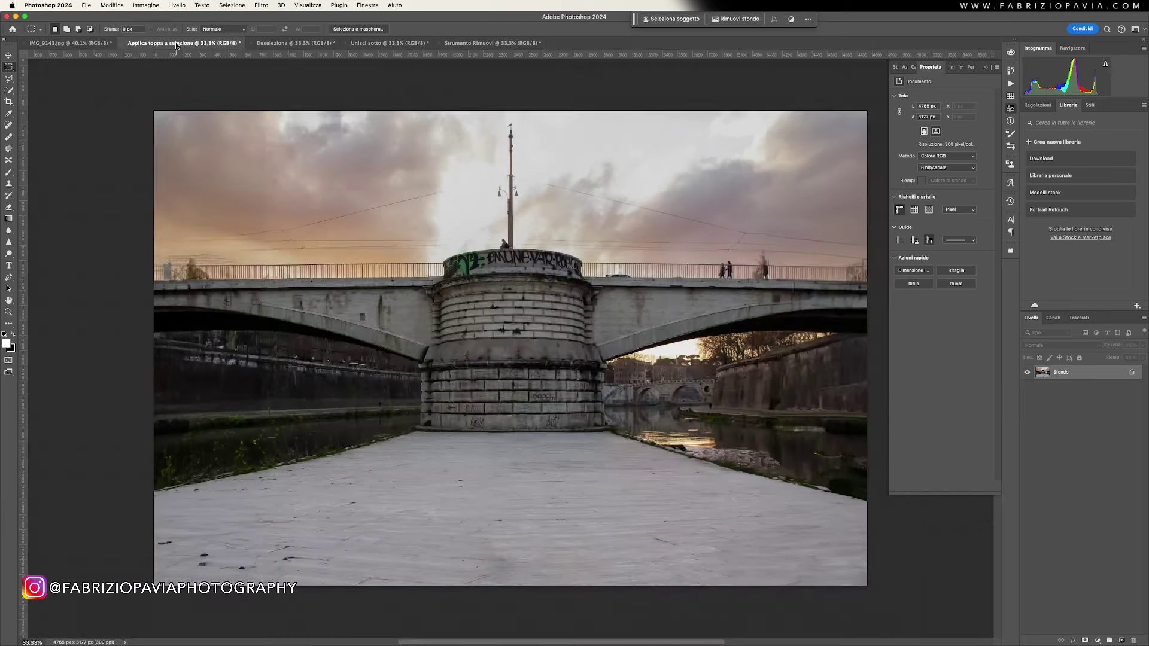
pyautogui.click(294, 44)
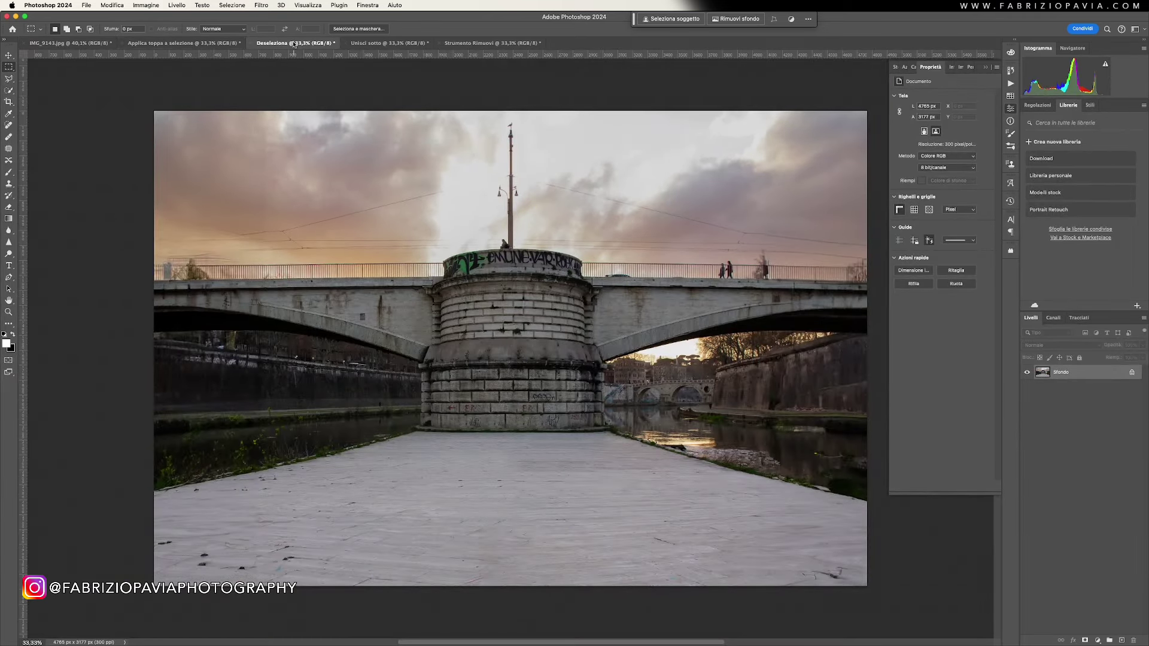
pyautogui.click(379, 44)
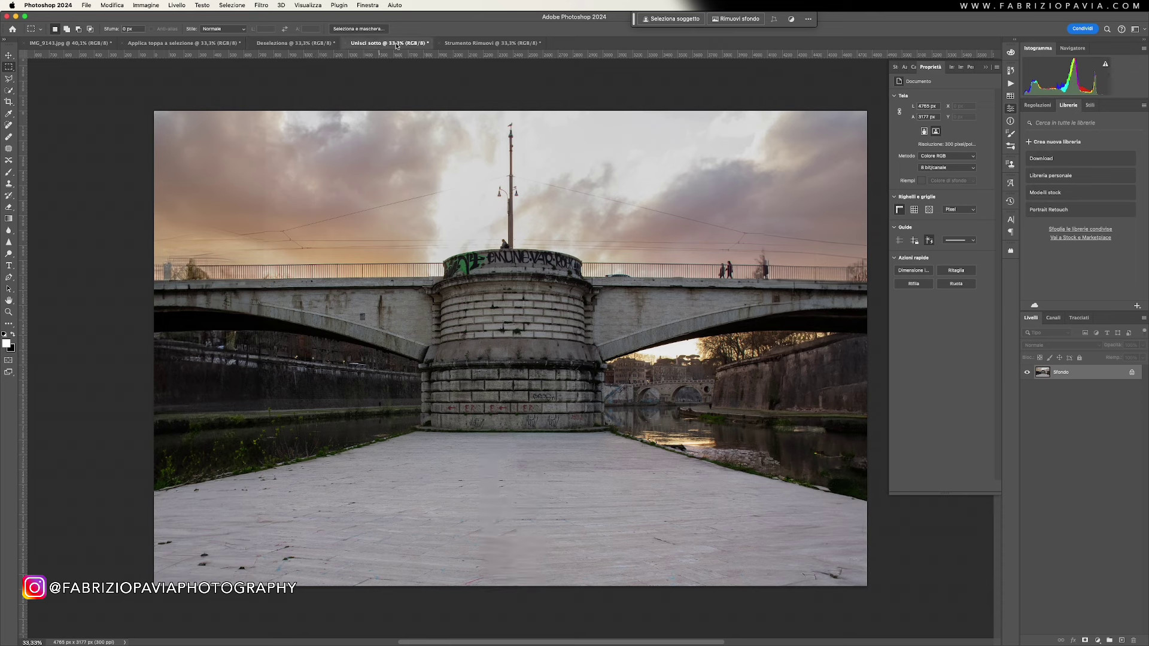
pyautogui.click(464, 44)
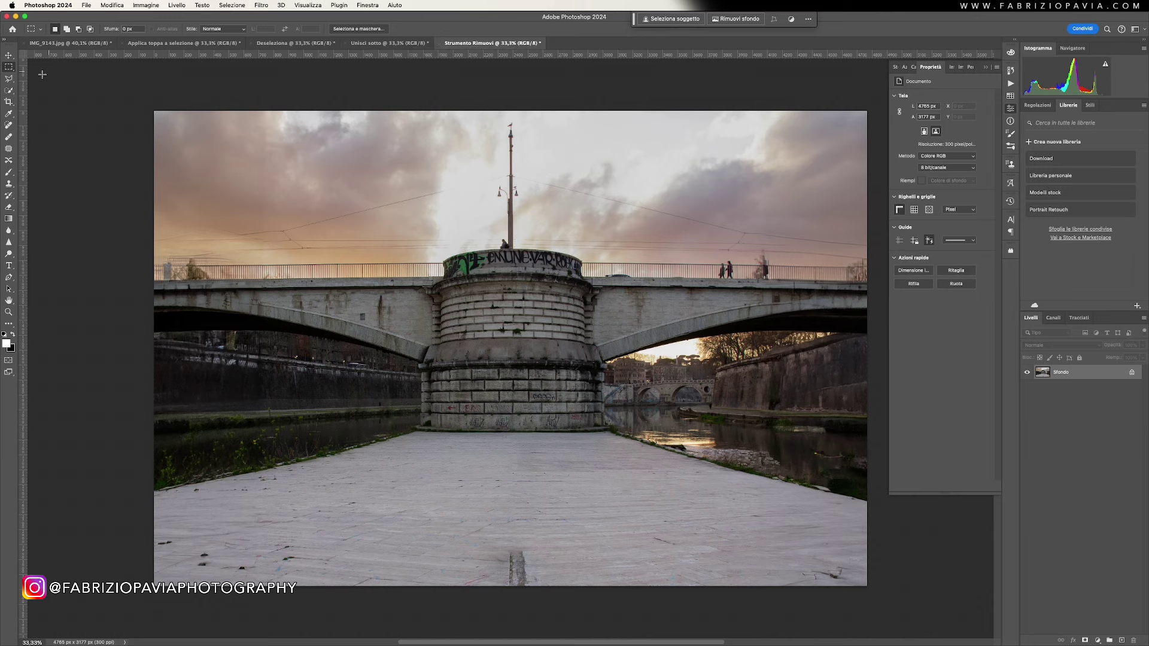
# Remove the leftover pavement mark in Strumento Rimuovi, then return to IMG_9143.jpg.
pyautogui.click(10, 325)
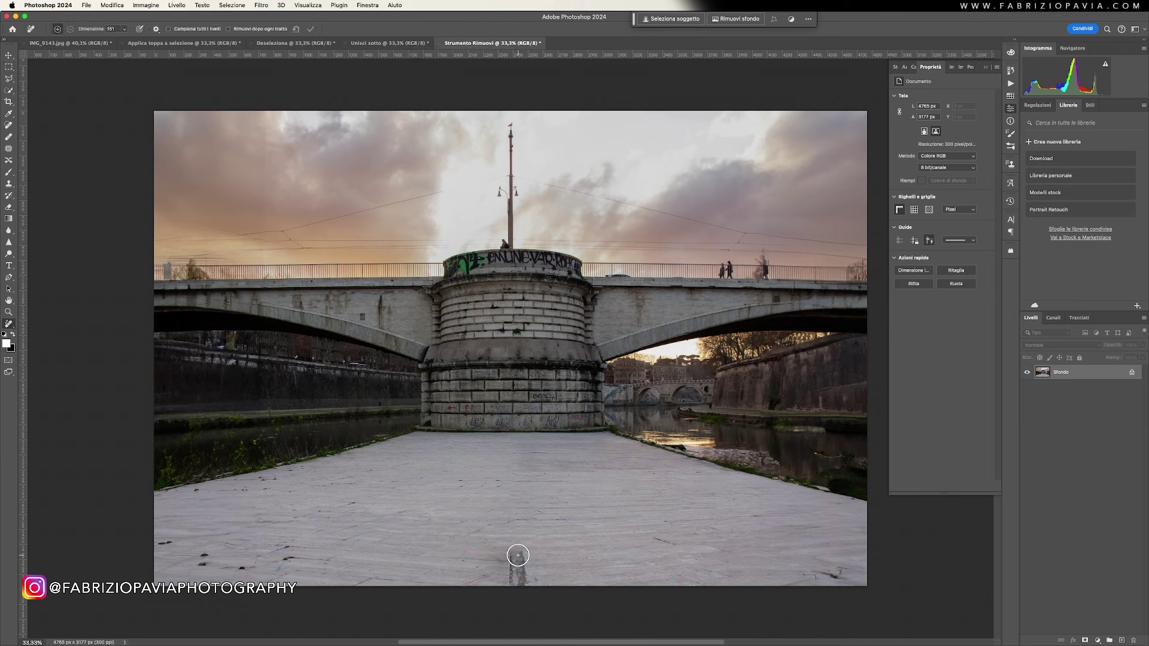
pyautogui.moveTo(516, 555); pyautogui.dragTo(529, 566)
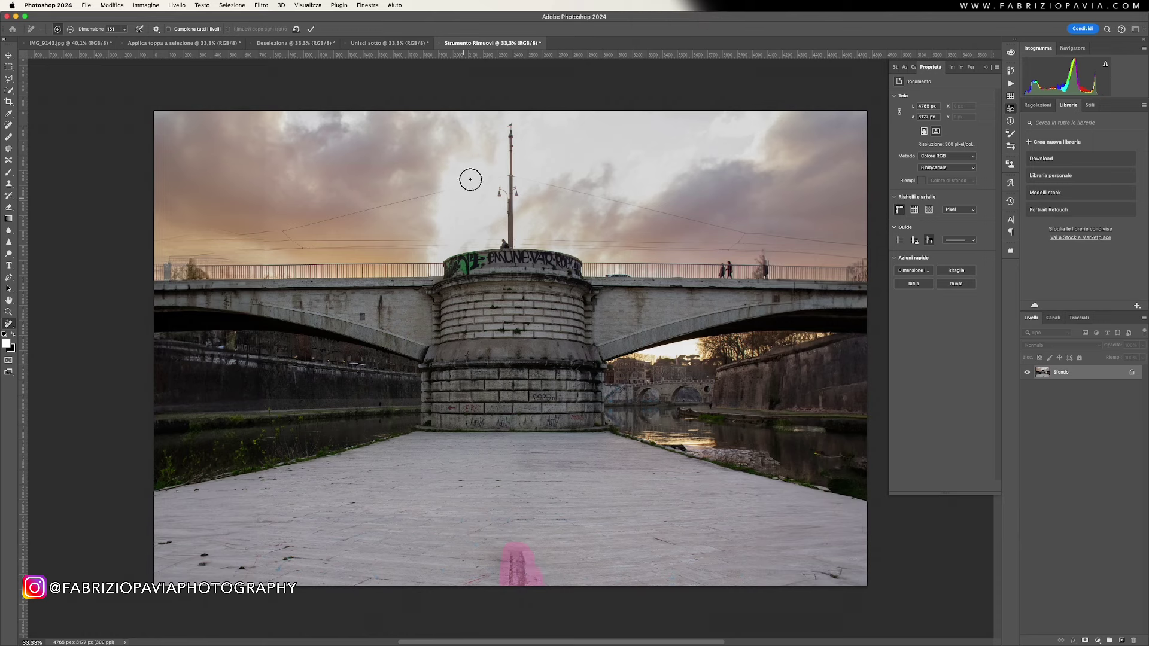
pyautogui.click(311, 30)
pyautogui.click(83, 46)
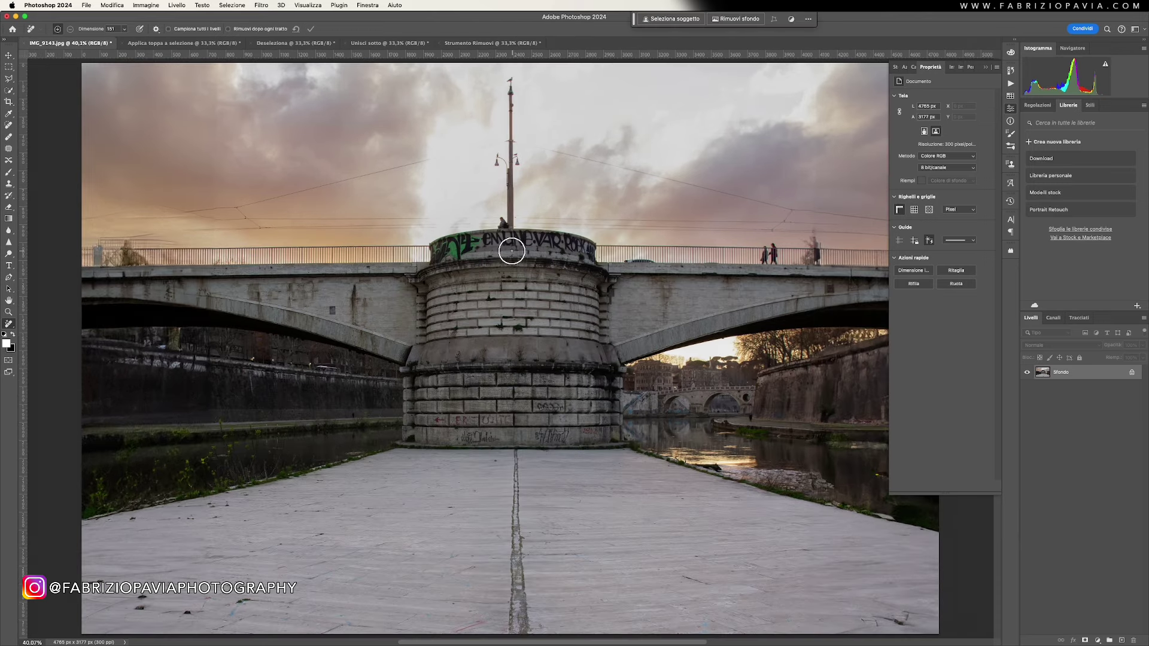